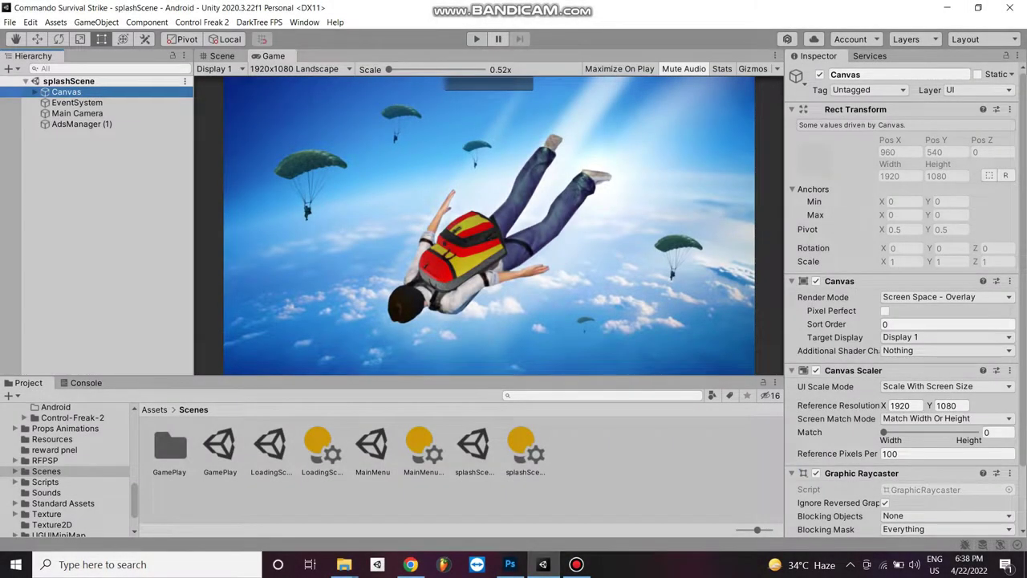
Enter Play mode with Ctrl+P so the game runs from the splash scene to its main menu.
key("ctrl+p")
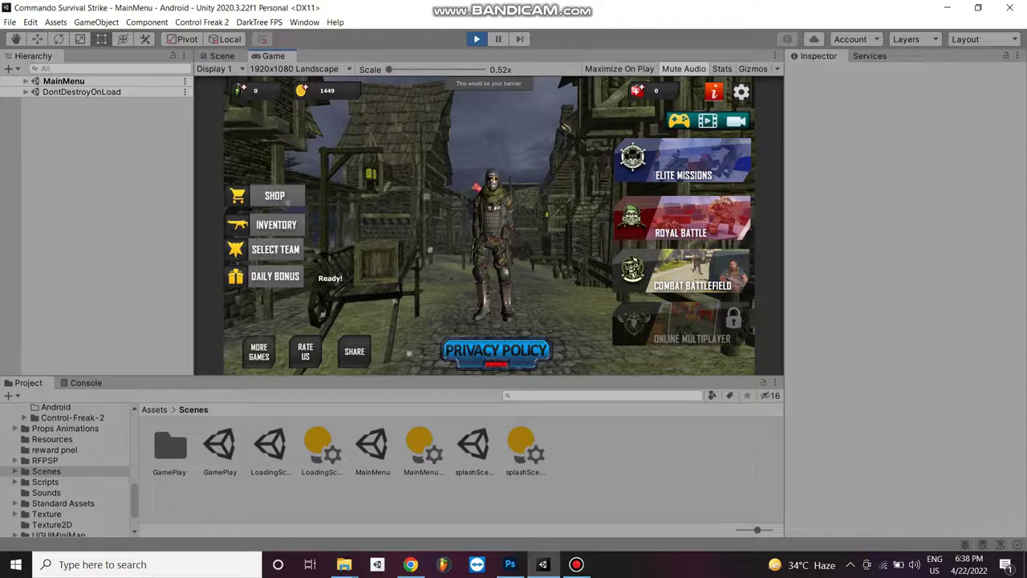
In Elite Missions, choose the first level of Missions 1 and start the battle.
left_click(681, 161)
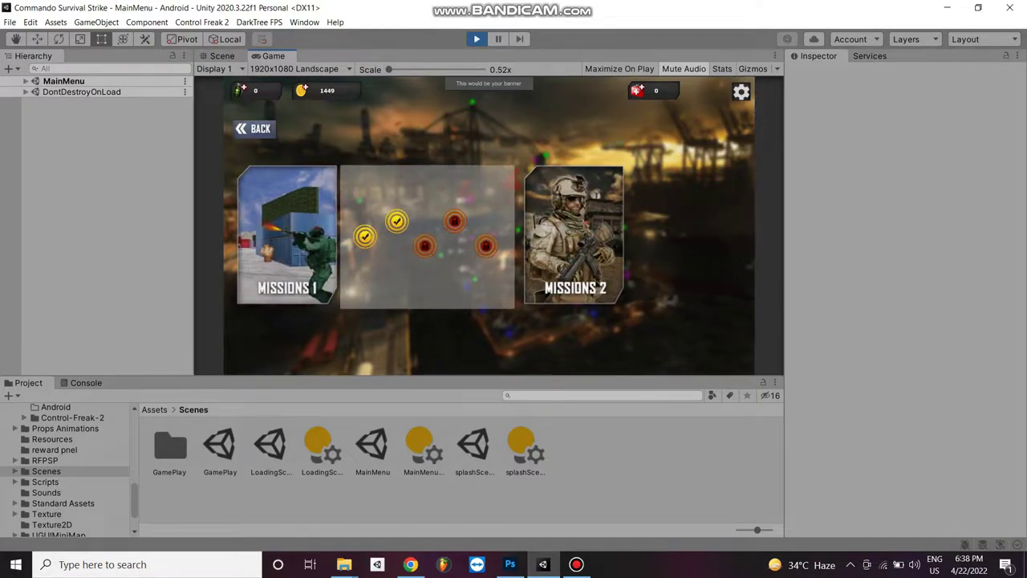
left_click(571, 238)
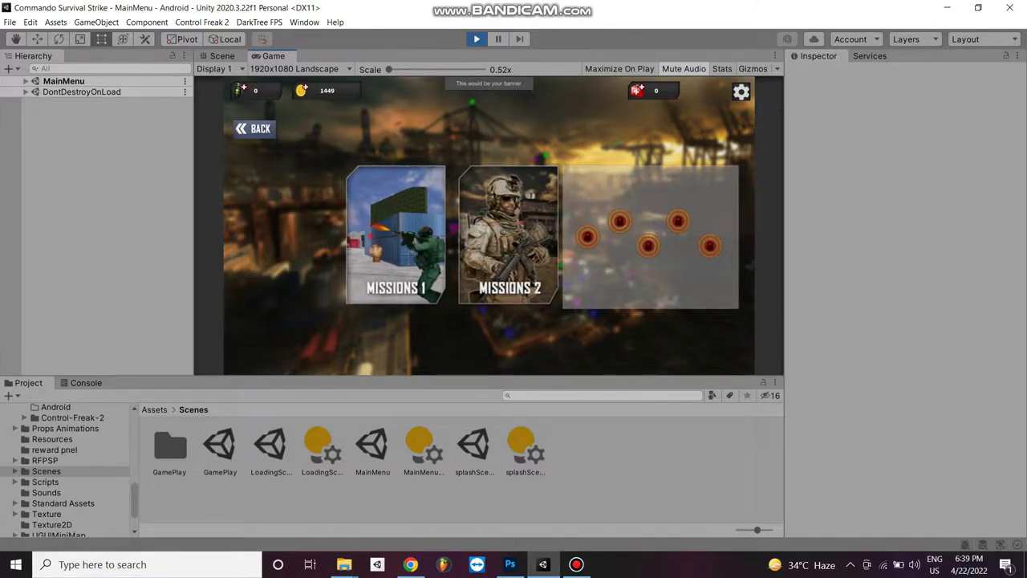
left_click(395, 234)
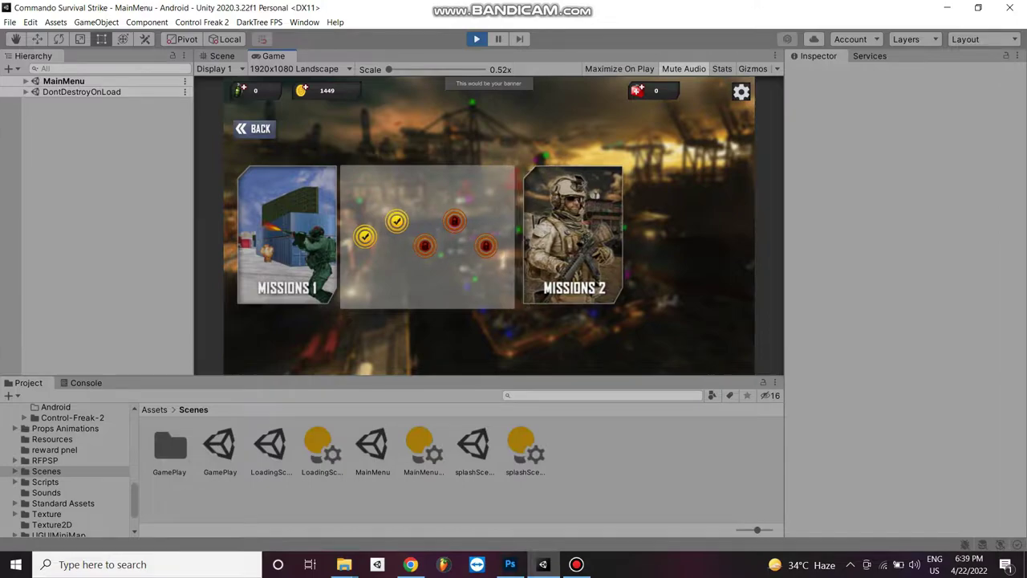
left_click(365, 236)
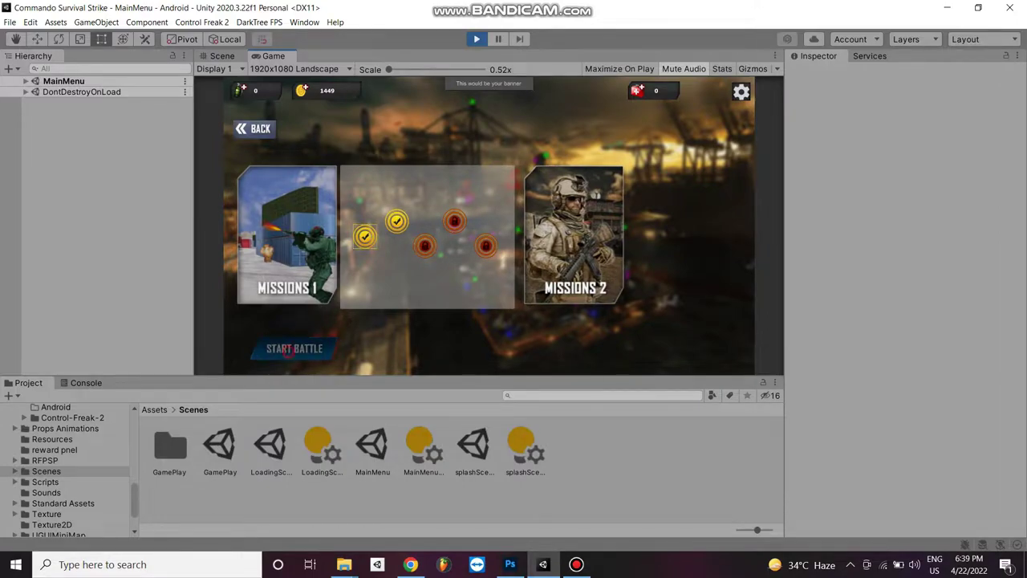
left_click(288, 350)
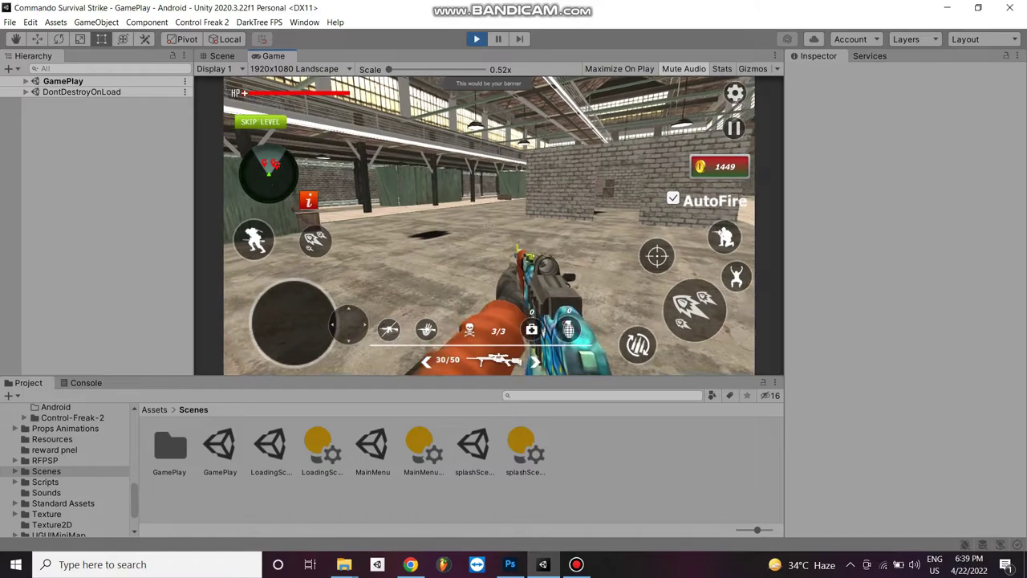
Drag the joystick to walk the commando through the warehouse until the test ad appears.
mouse_move(294, 325)
left_mouse_down()
mouse_move(239, 329)
mouse_move(292, 269)
left_mouse_up()
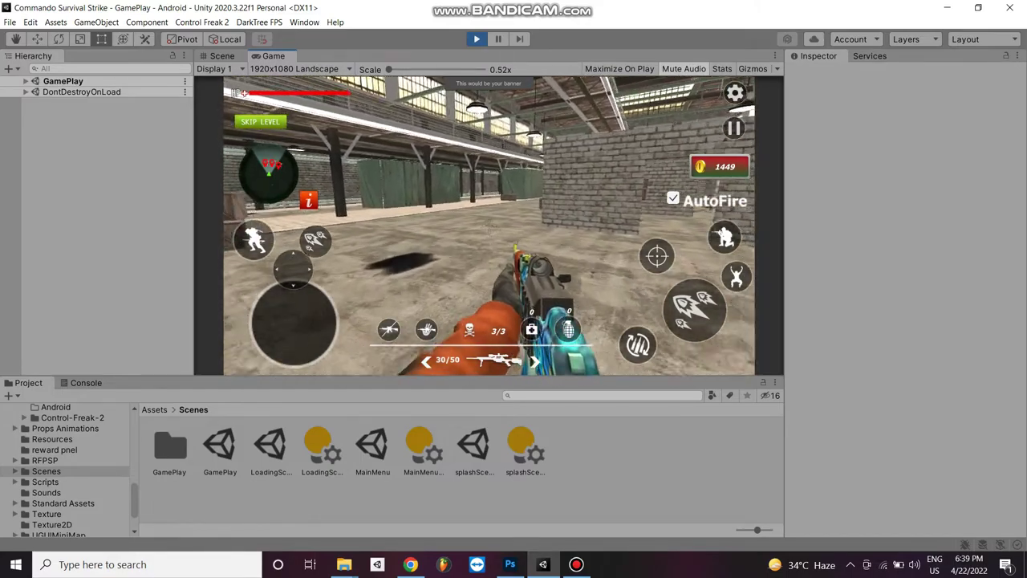
left_click_drag(293, 367, 294, 367)
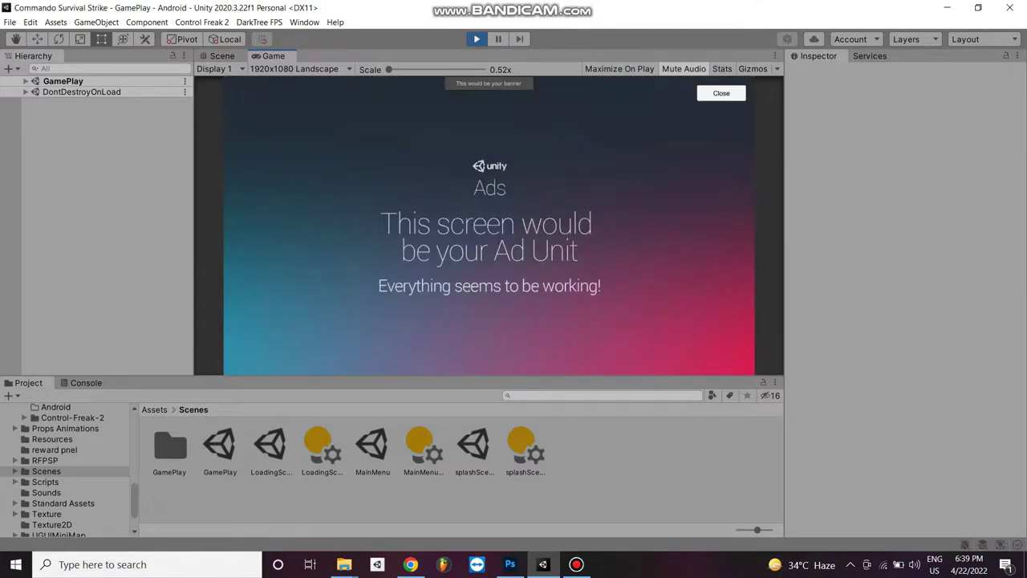
Close the test ad, go Home, scroll through the Elite Missions cards, then back out.
left_click(721, 93)
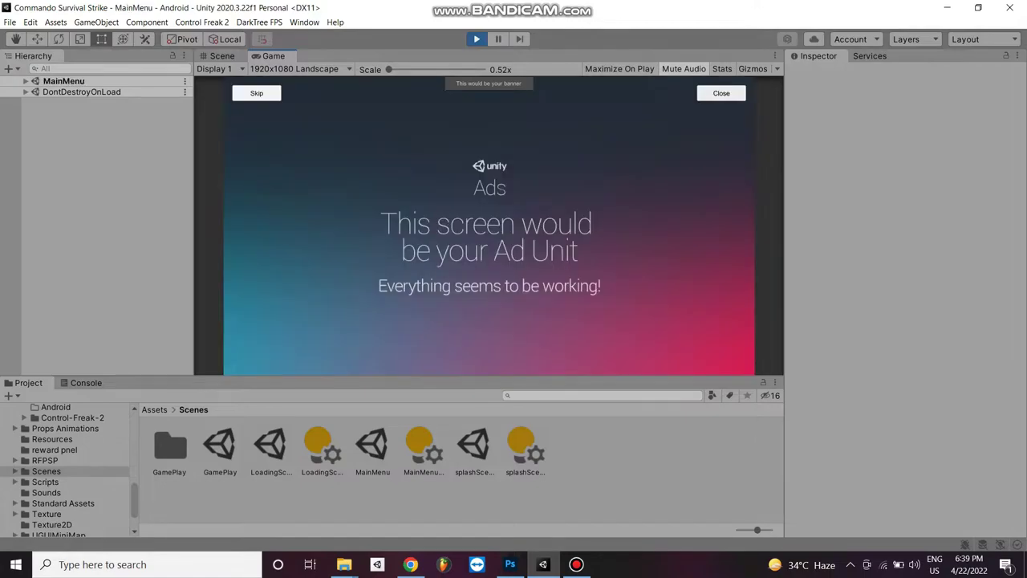
left_click(706, 229)
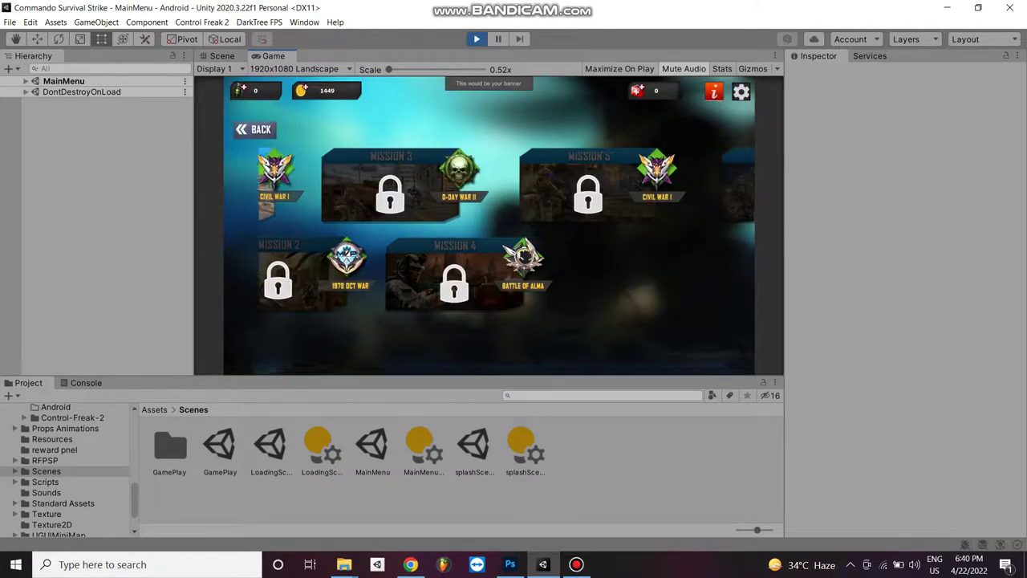
left_click_drag(676, 214, 416, 227)
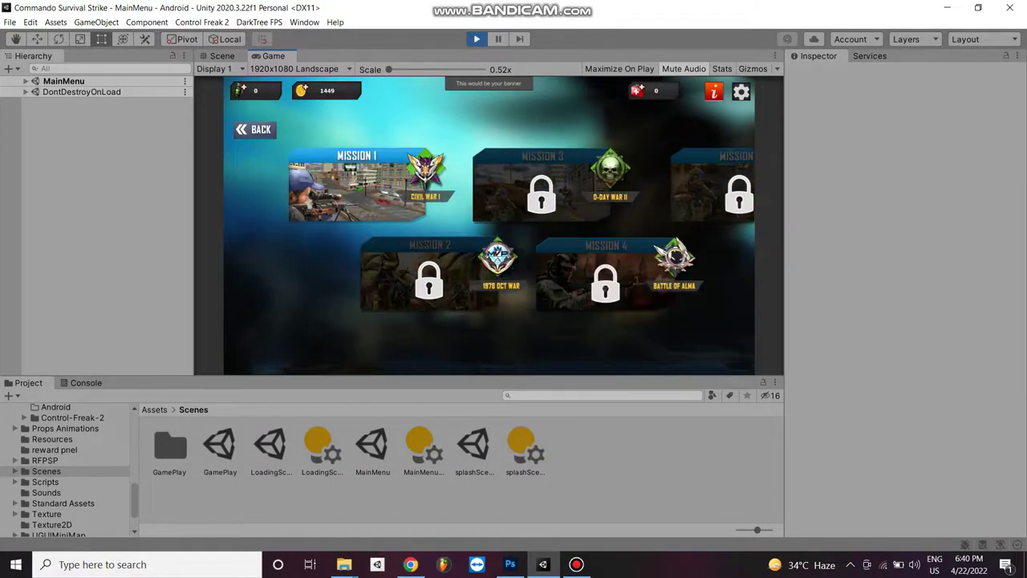
left_click(255, 129)
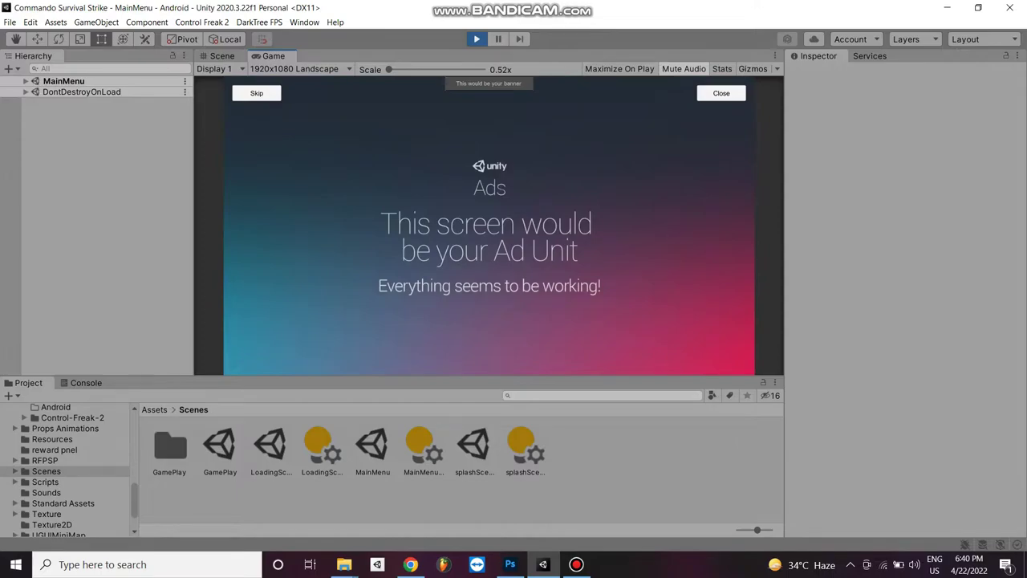
Browse the Challenge 1 and Challenge 2 screens, then open the shop offering 1000 free coins.
left_click(721, 93)
left_click(674, 280)
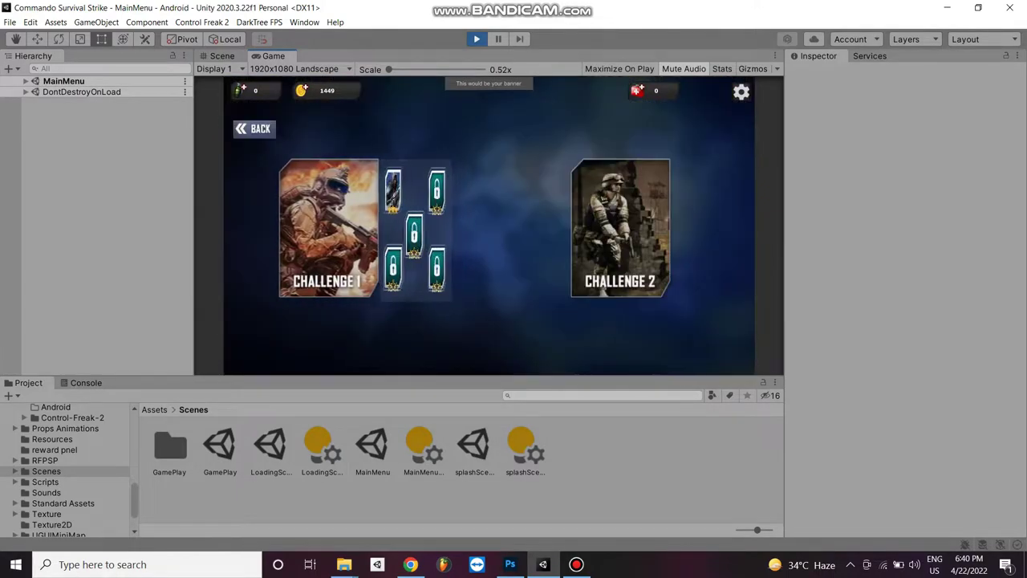
left_click(617, 239)
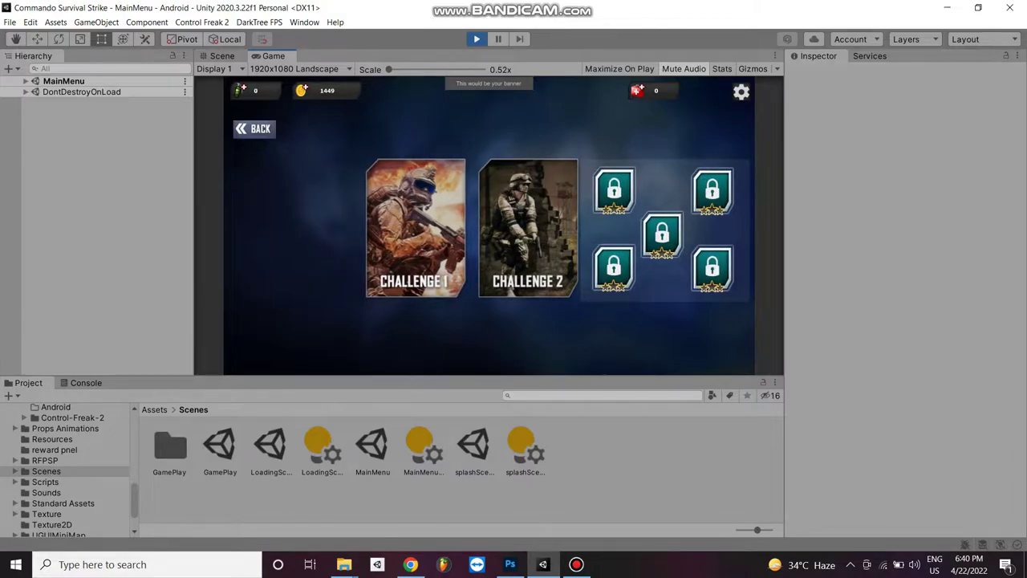
left_click(254, 128)
left_click(721, 93)
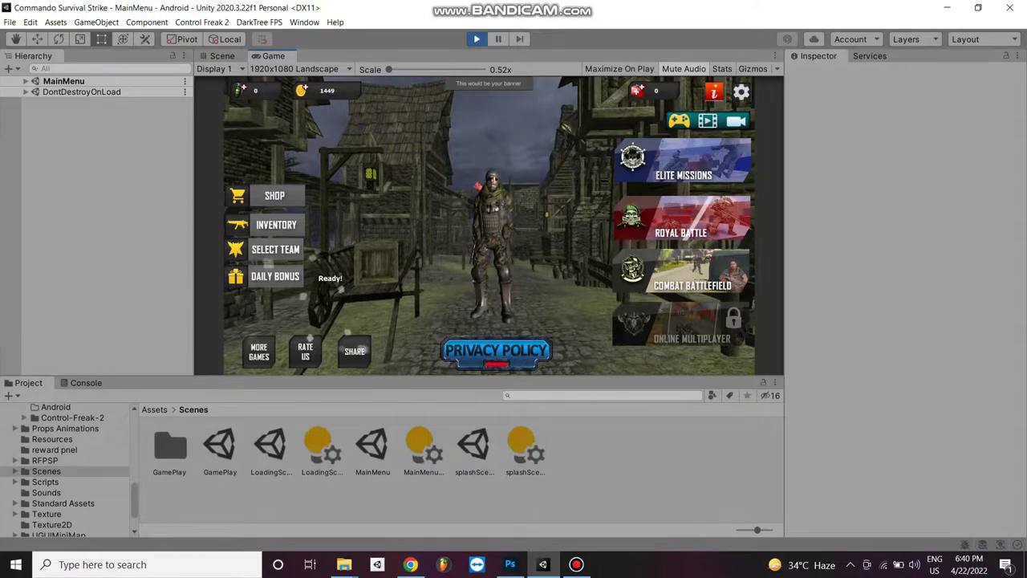
left_click(265, 195)
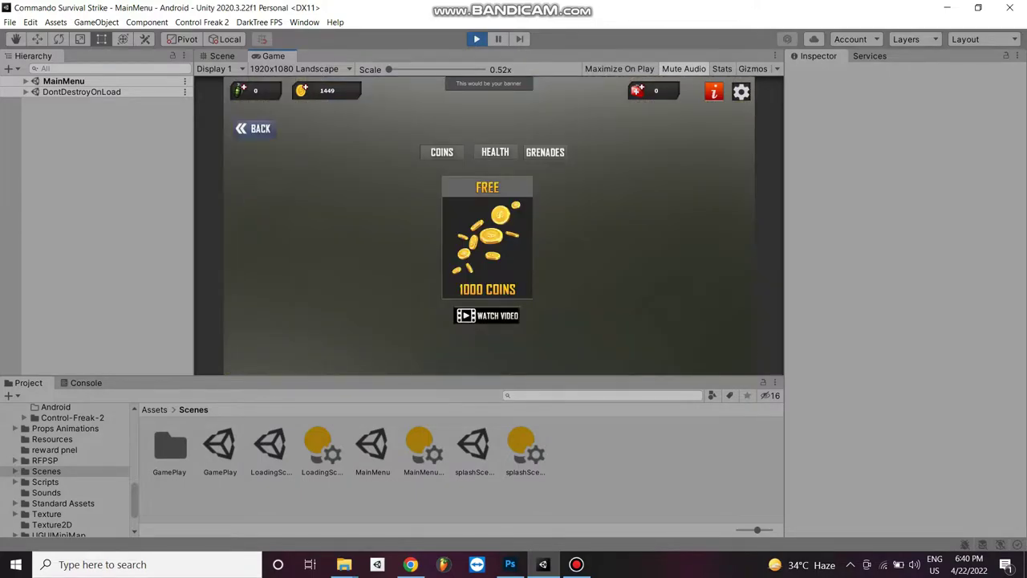
Watch the rewarded video to raise coins from 1449 to 2449, then open the gun inventory.
left_click(487, 315)
left_click(721, 93)
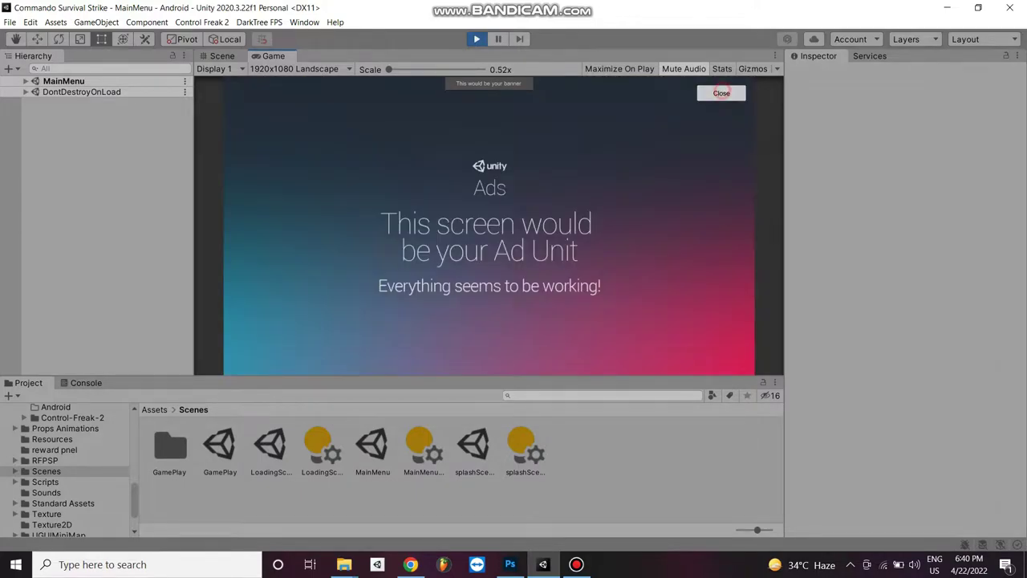
left_click(254, 129)
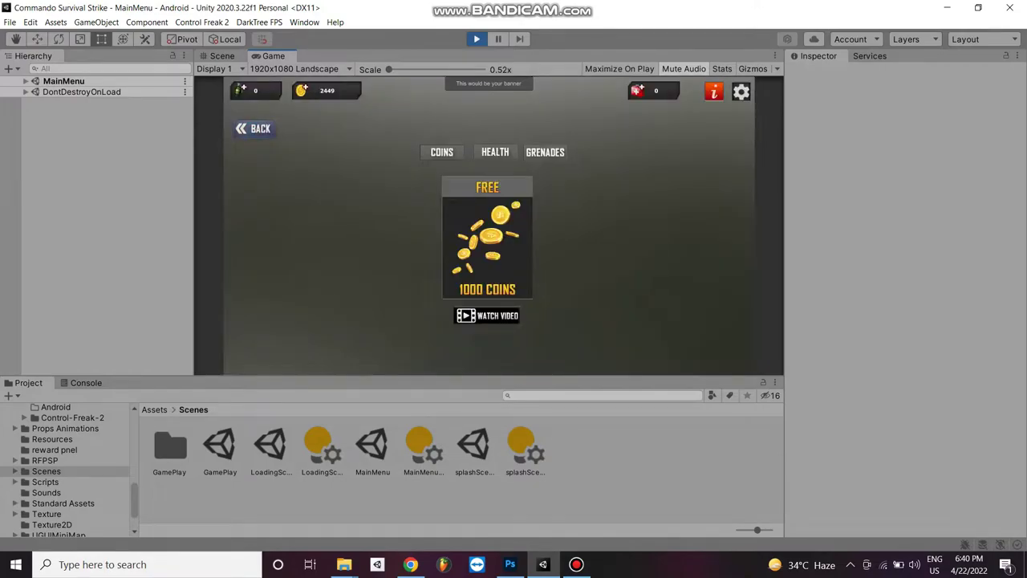
left_click(255, 129)
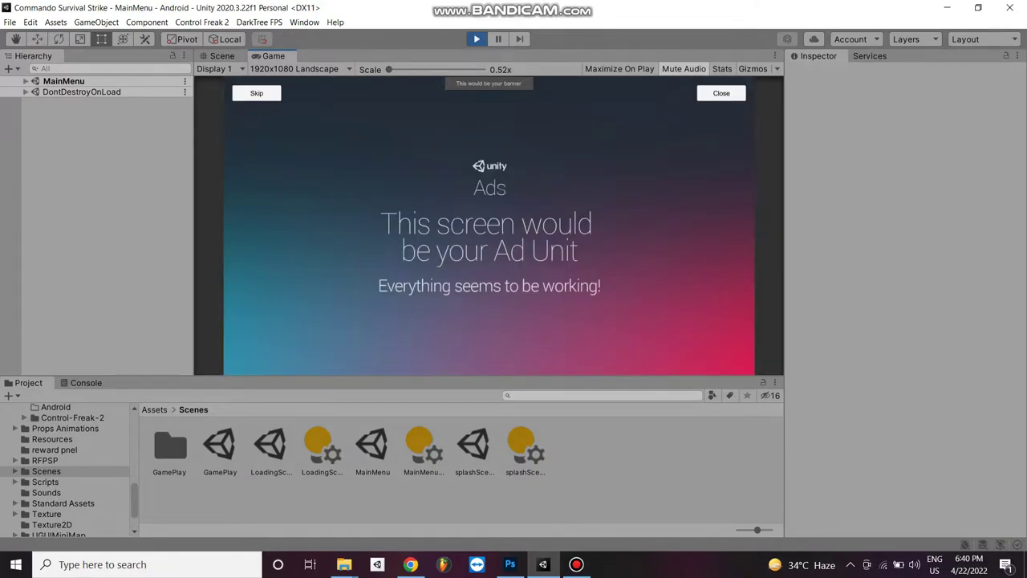
left_click(722, 93)
left_click(276, 225)
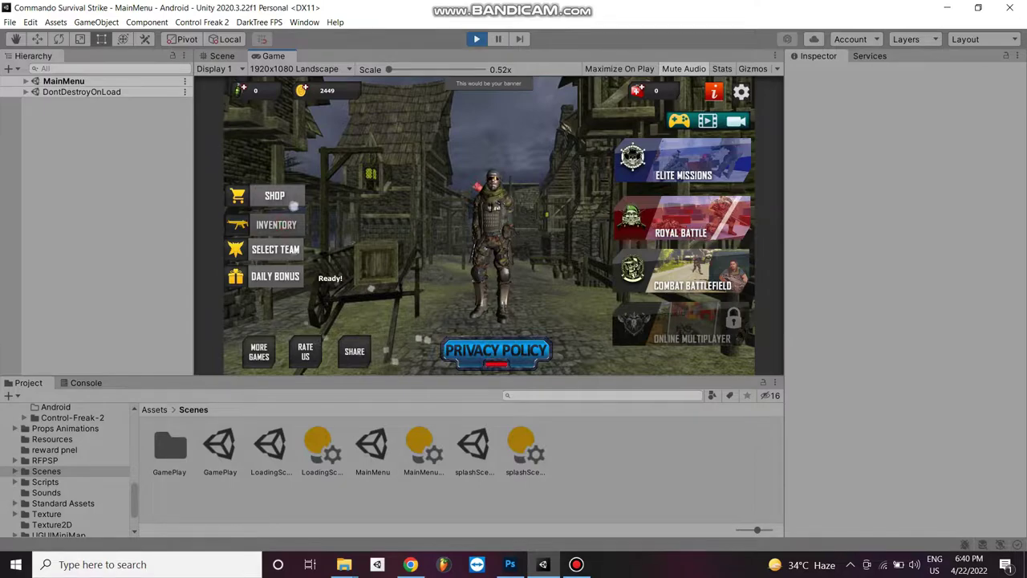
Cycle through the next two guns in the inventory, then return to the main menu.
left_click(720, 218)
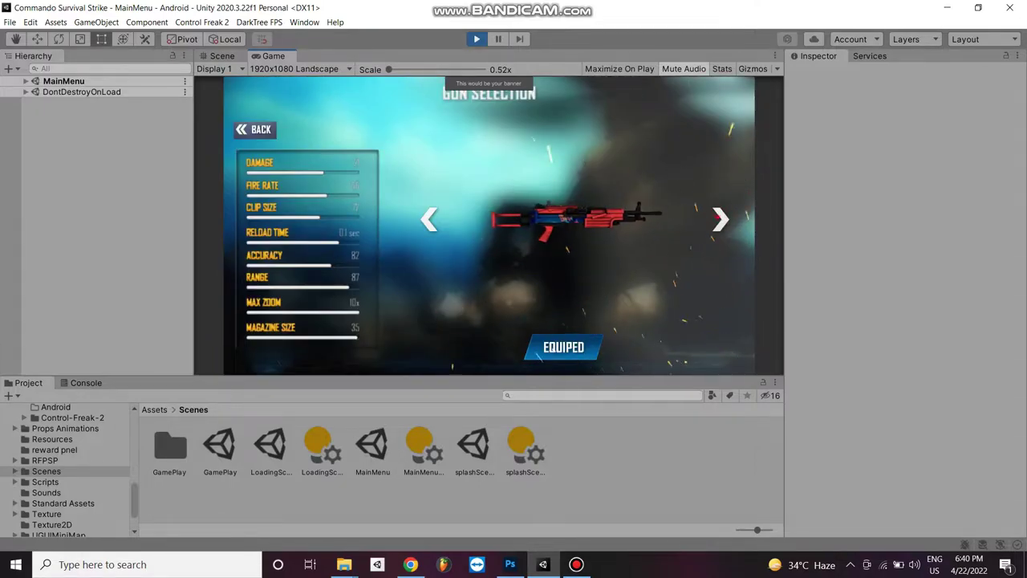
left_click(720, 218)
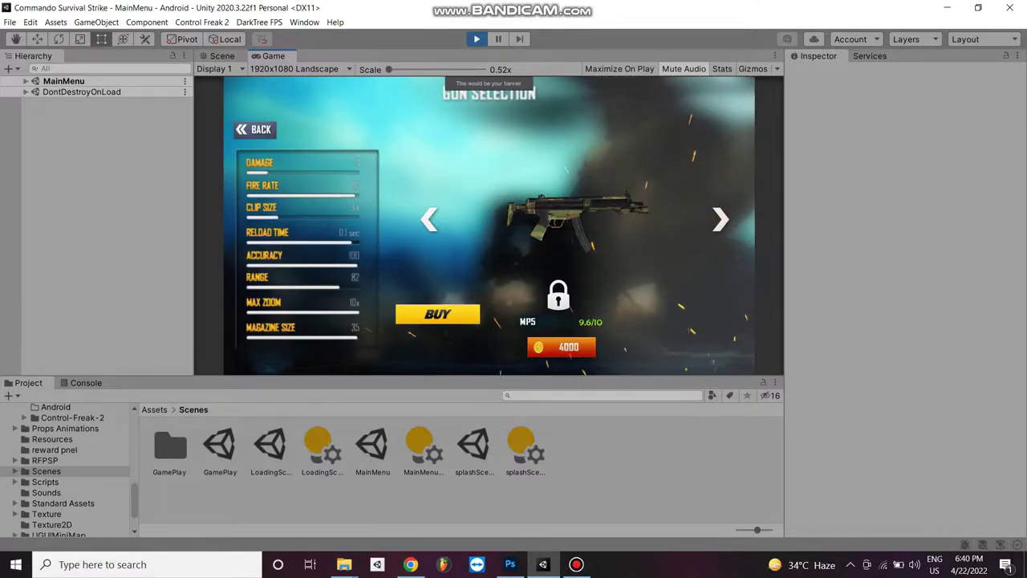
left_click(255, 130)
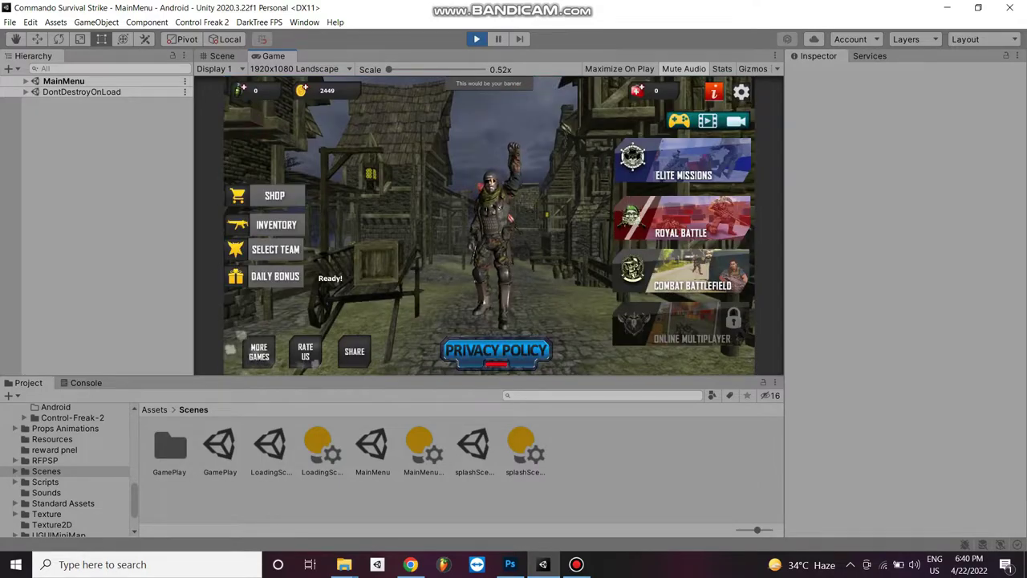
Browse the Royal Battle heroes forward and back to the first, then close the ad to the main menu.
left_click(720, 218)
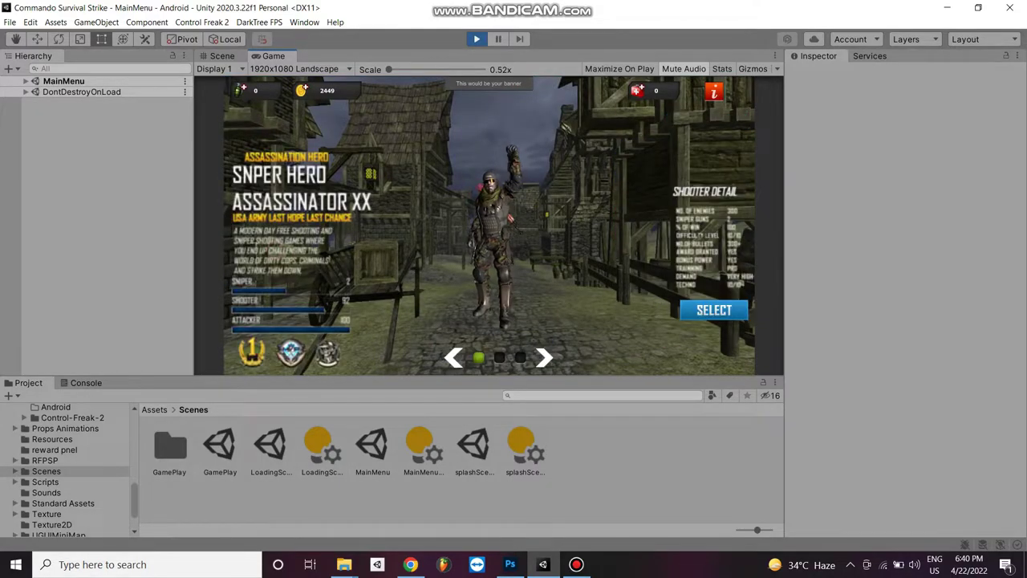
left_click(543, 357)
left_click(544, 357)
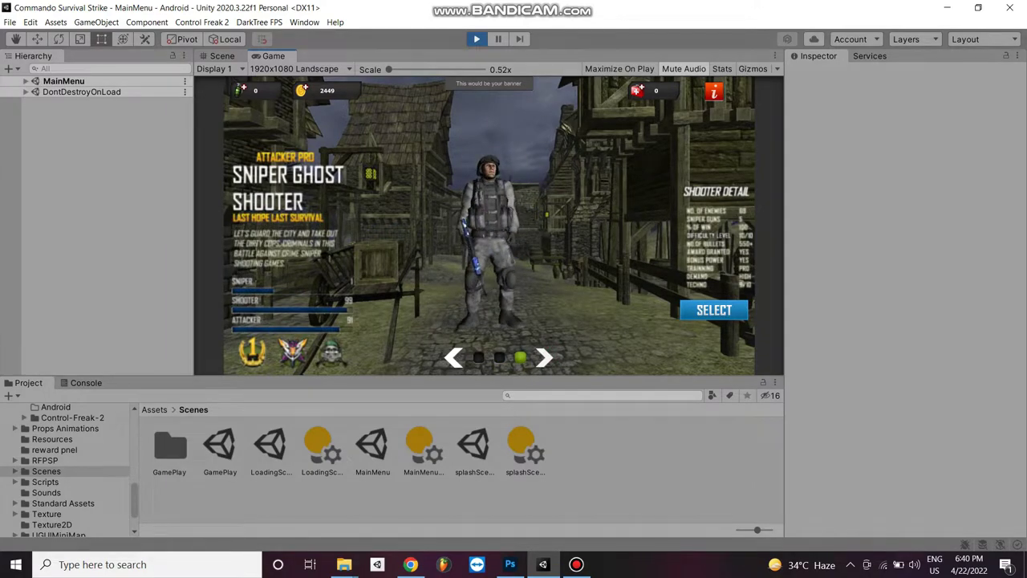
left_click(454, 357)
left_click(453, 357)
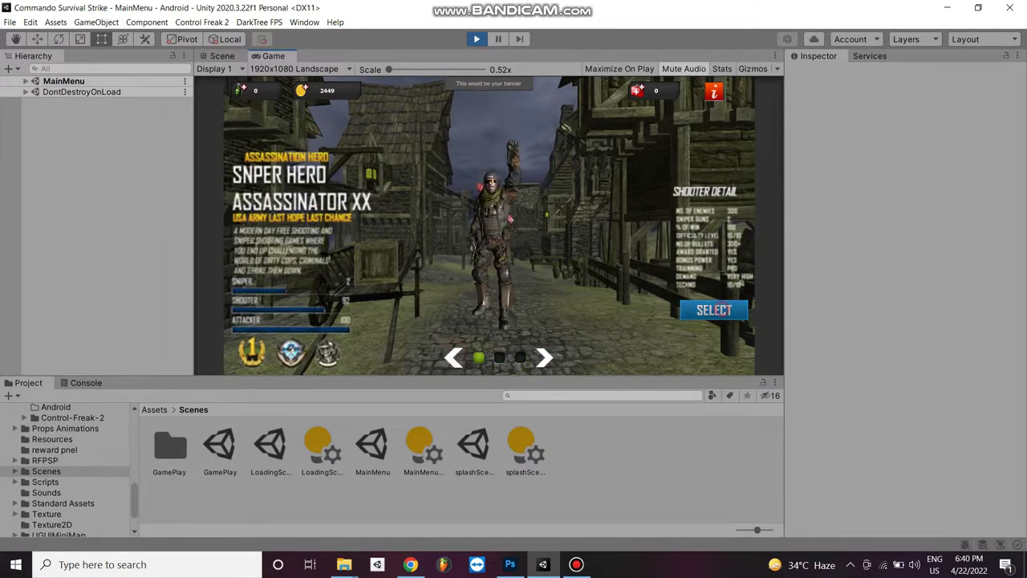
left_click(721, 93)
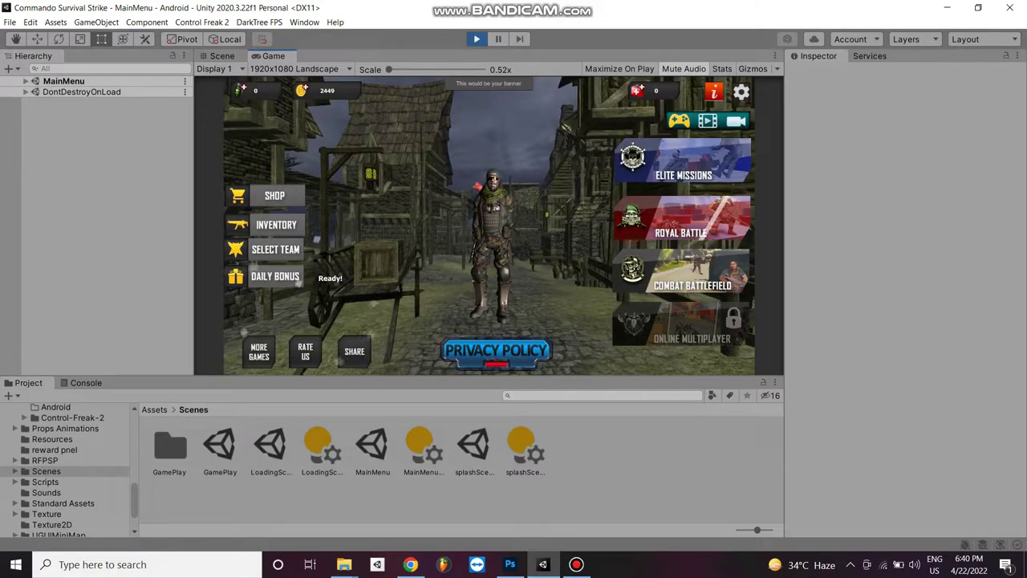
Dismiss the test ads and Daily Bonus, collecting coins up to 3449, then exit Play mode.
left_click(721, 93)
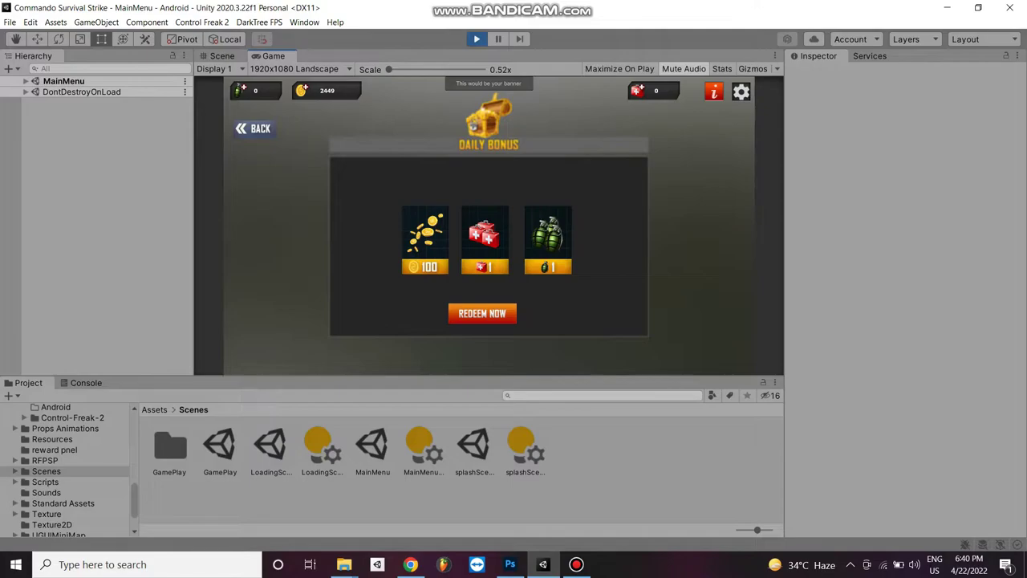
left_click(253, 129)
left_click(721, 93)
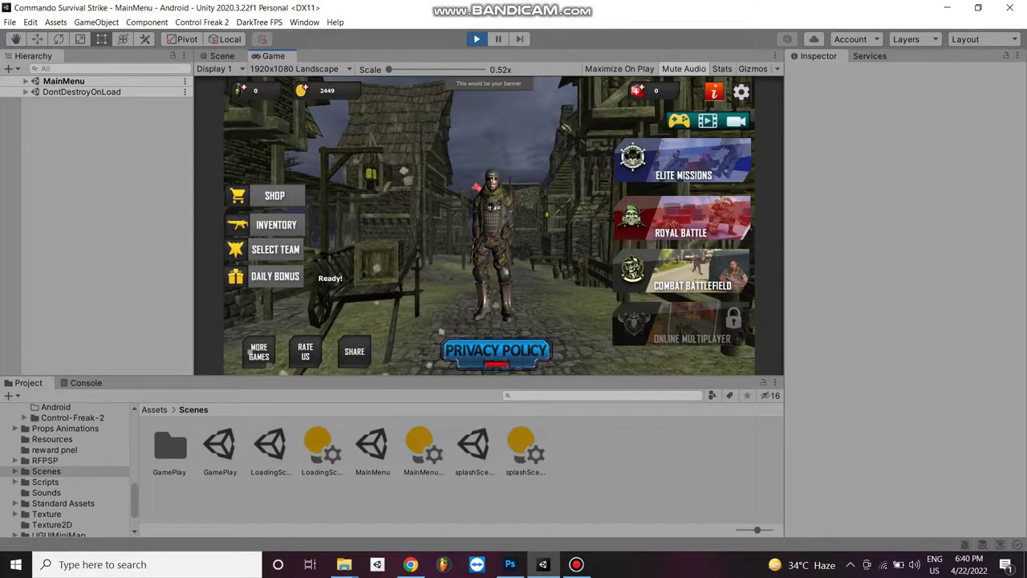
left_click(721, 93)
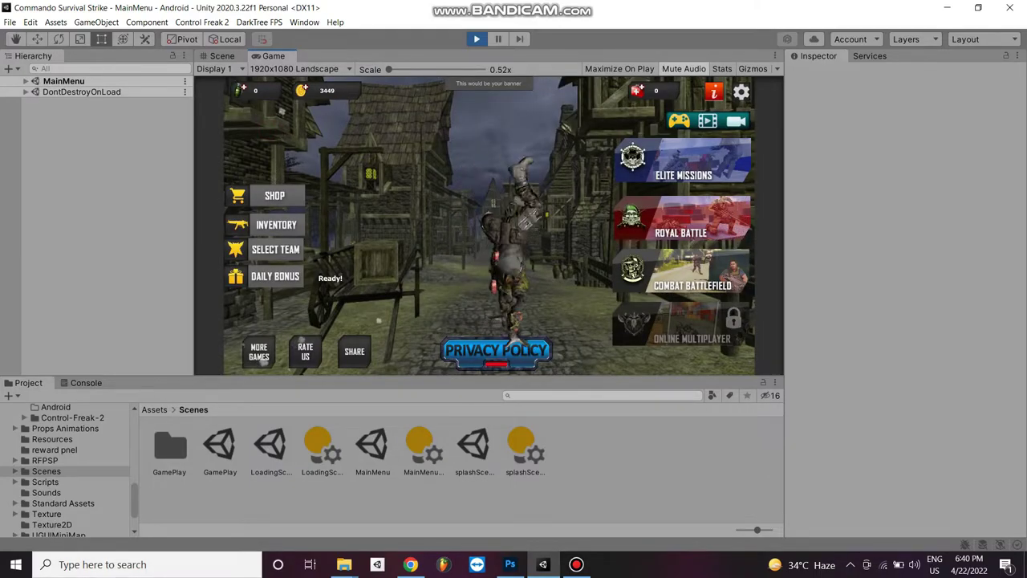
key("ctrl+p")
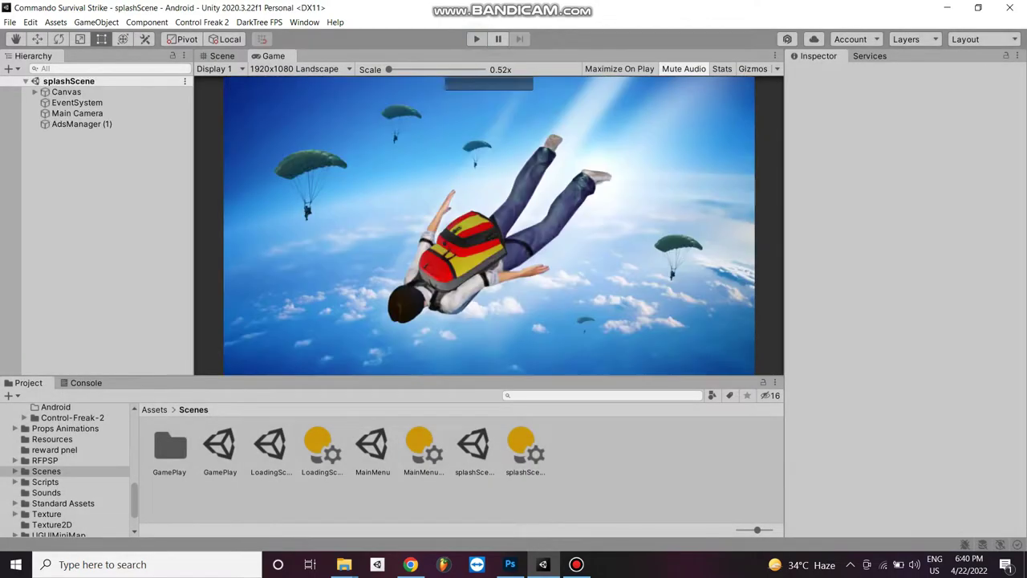
Open the Gley Mobile Ads settings from the Window menu and scroll to the Unity Ads section.
left_click(304, 22)
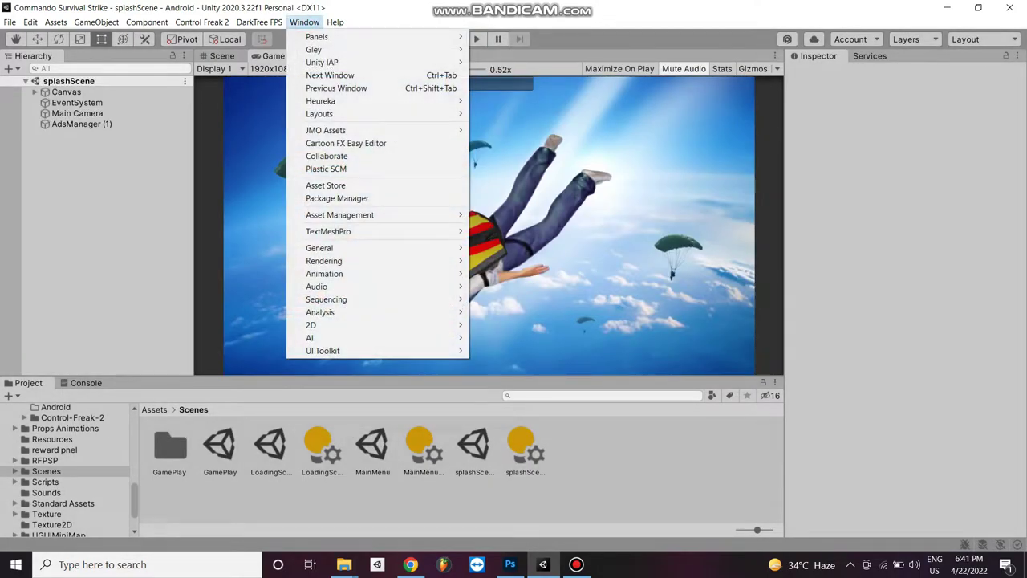
mouse_move(309, 49)
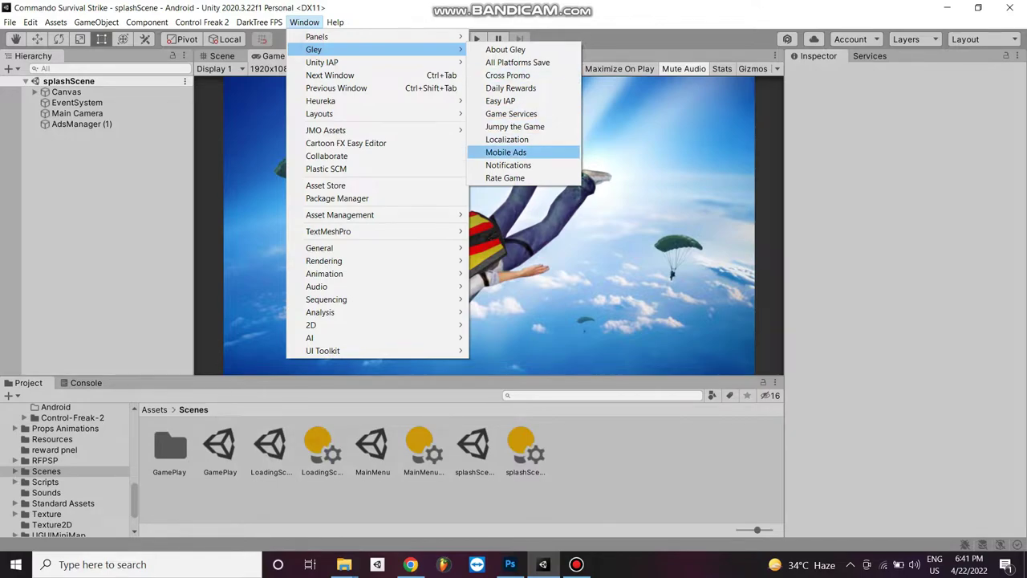
left_click(514, 152)
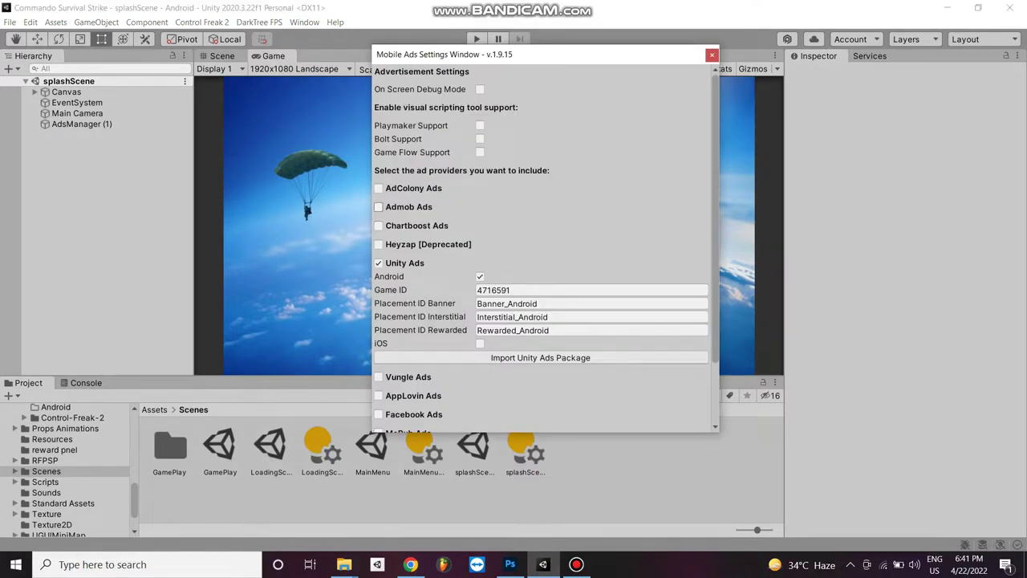
scroll(546, 248, "down", 2)
scroll(546, 249, "down", 3)
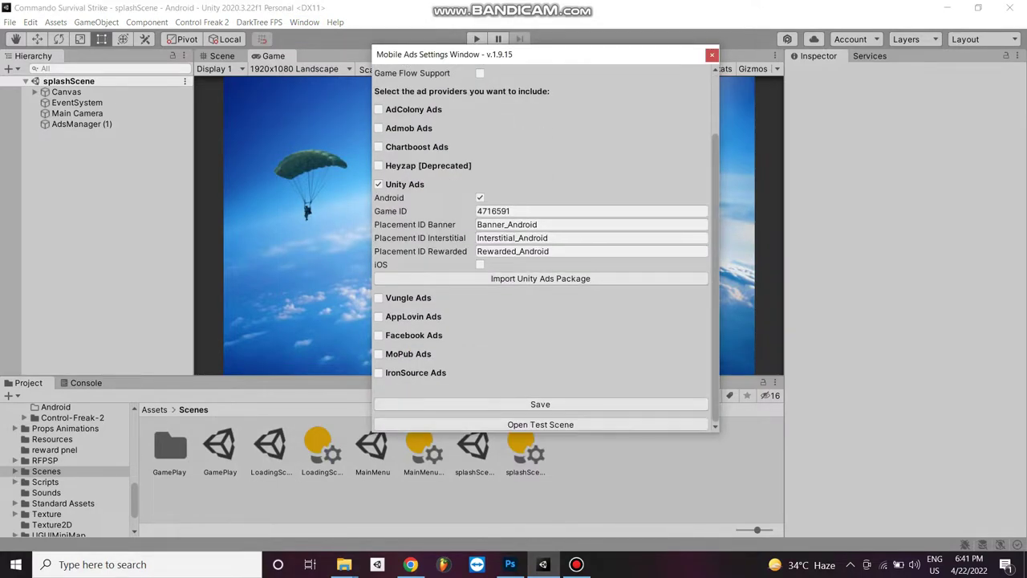
scroll(546, 248, "up", 2)
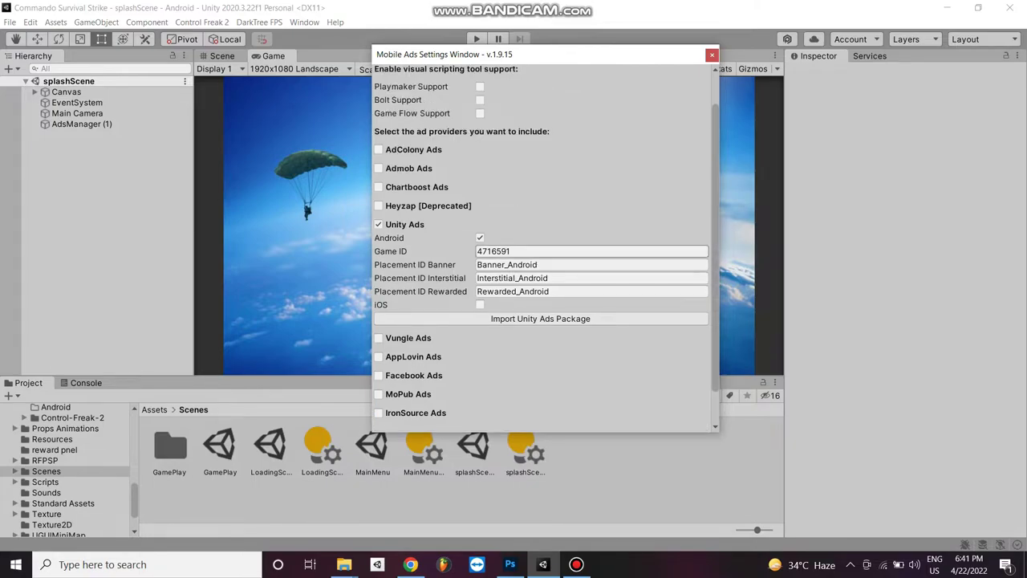
Check the Unity Ads game ID and Android banner, interstitial and rewarded placement IDs, then close the window.
left_click(519, 251)
left_click(539, 264)
left_click(553, 277)
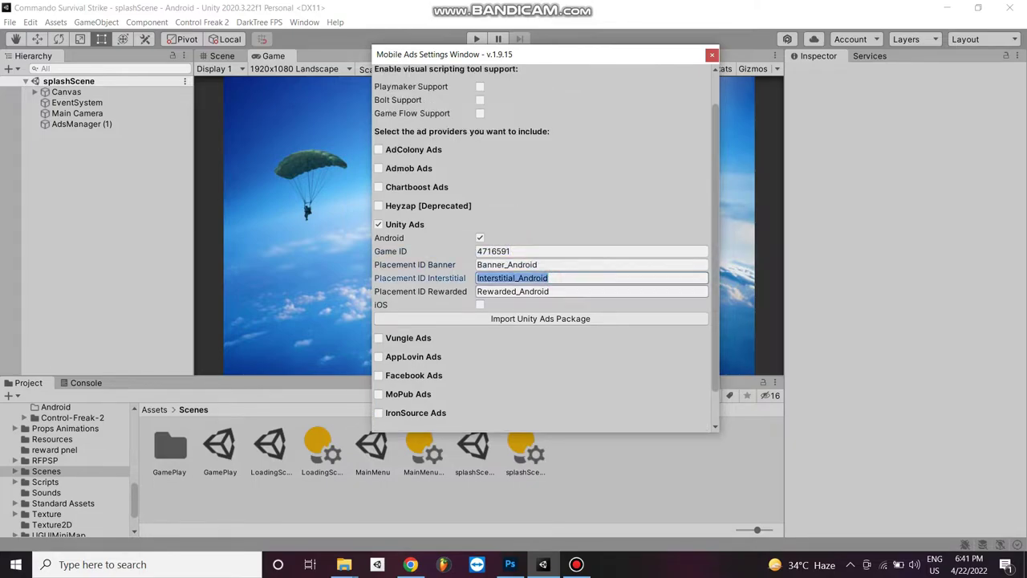
left_click(561, 291)
scroll(561, 291, "down", 1)
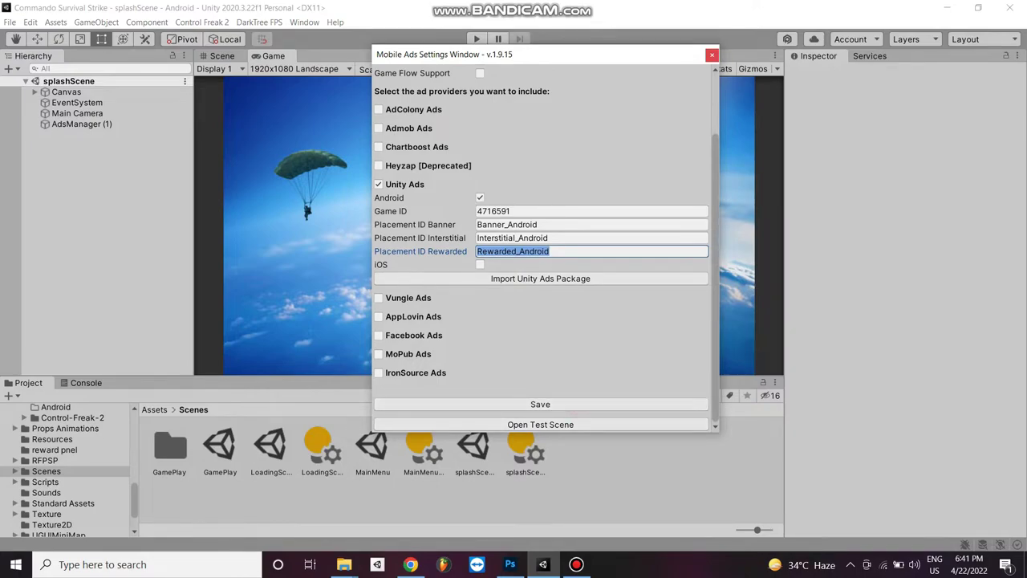
left_click(712, 55)
Open Android Player Settings from Build Settings and check company, product name Commando Survival Strike and version 0.1.
left_click(9, 22)
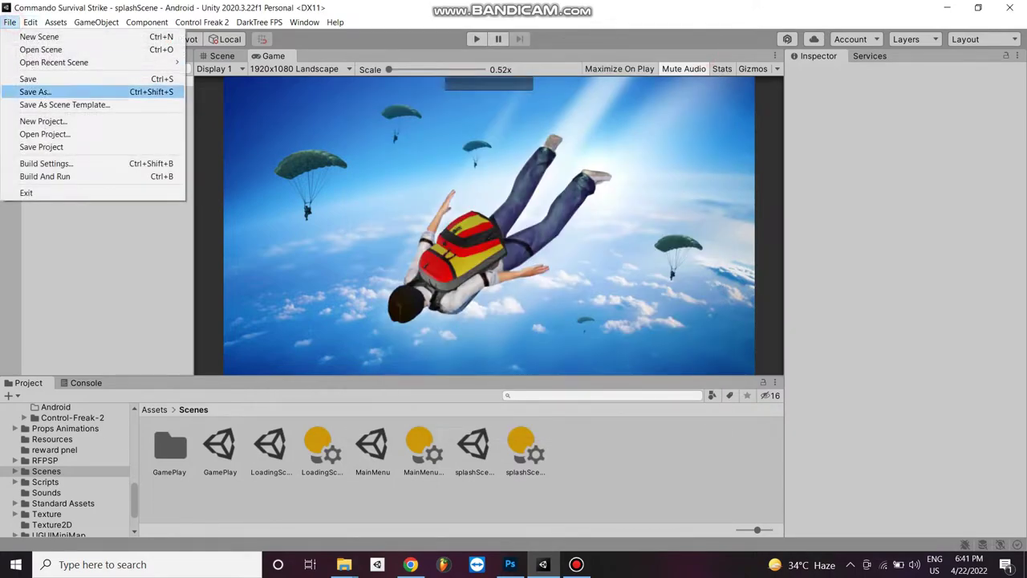
left_click(46, 163)
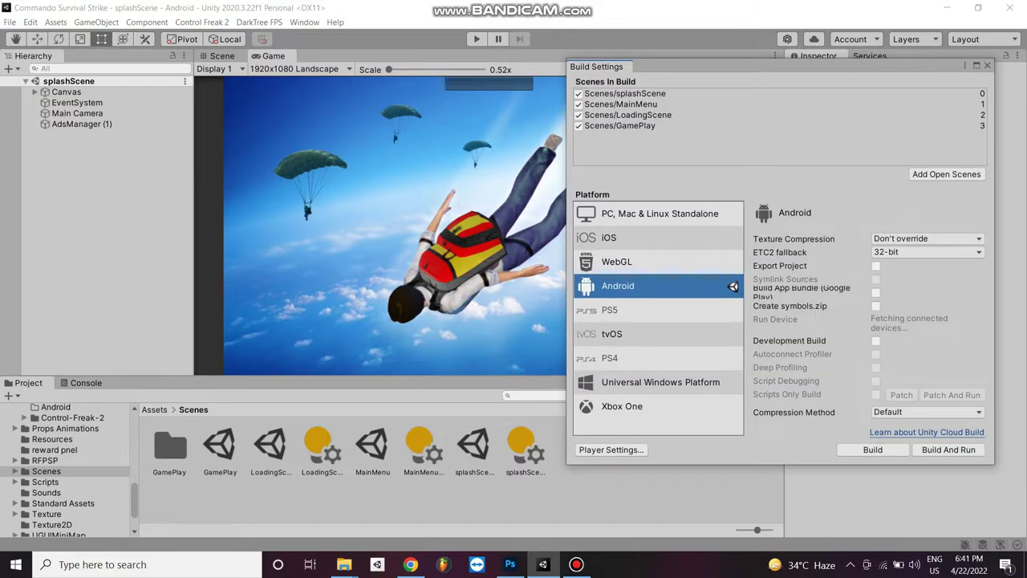
left_click(609, 450)
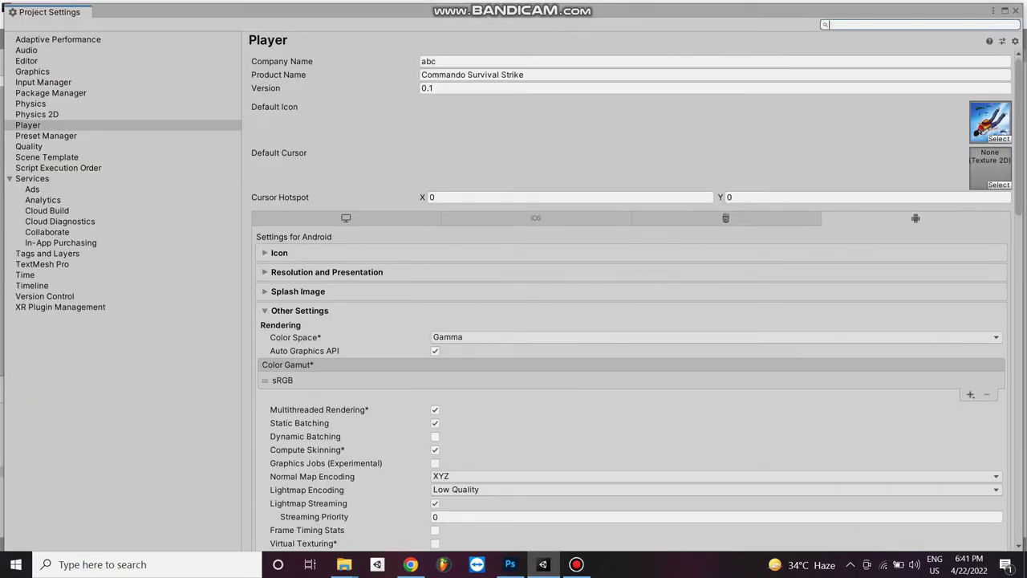
left_click(443, 61)
left_click(473, 75)
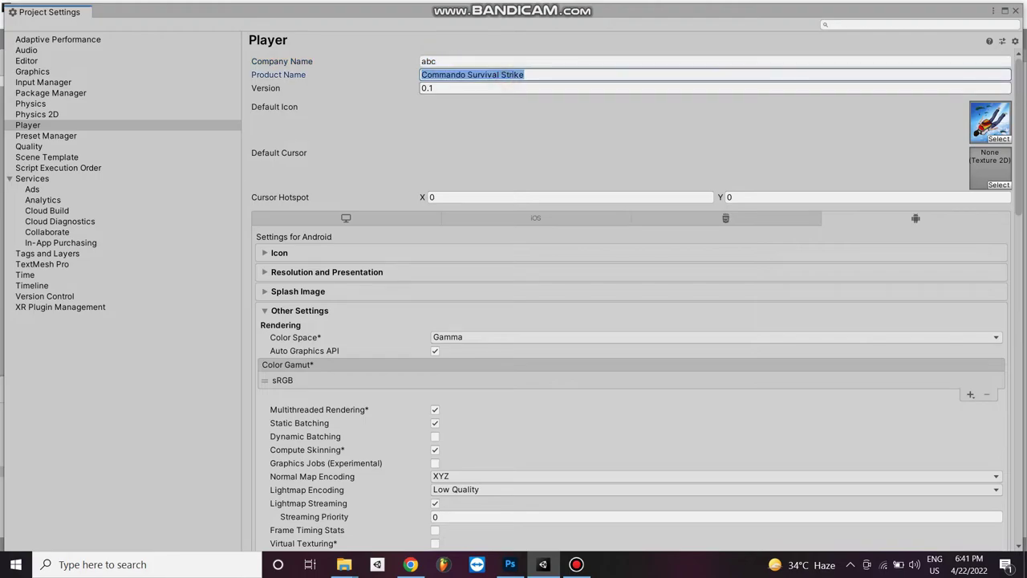
left_click(479, 88)
Keep Landscape Left as default orientation under Resolution and Presentation, then expand Other Settings.
left_click(327, 272)
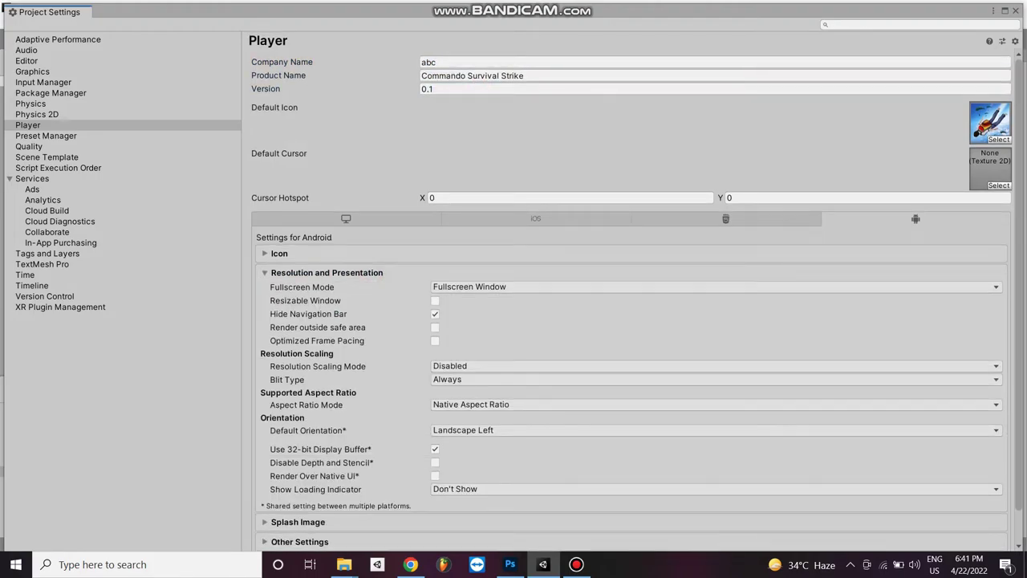
scroll(562, 321, "down", 1)
left_click(481, 395)
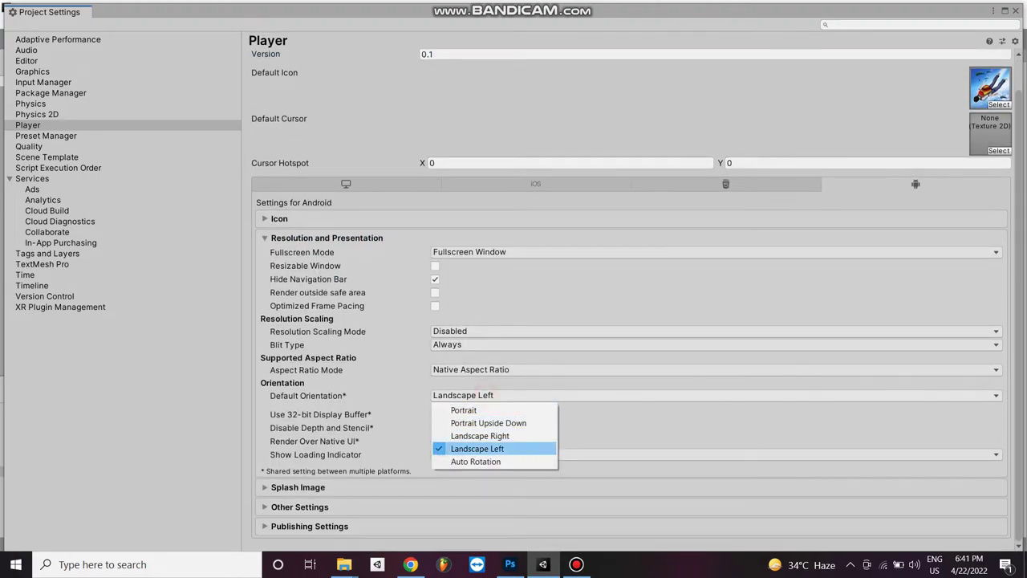
left_click(482, 446)
left_click(300, 506)
Confirm package name co.abc.abc, Android 4.4 KitKat minimum API and API level 31 target.
scroll(634, 361, "down", 1)
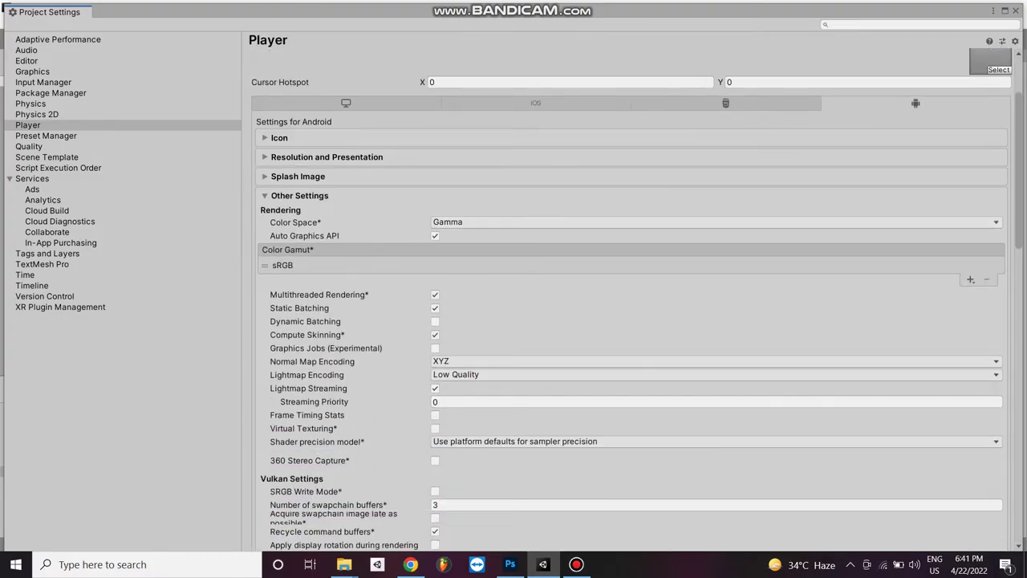
scroll(633, 361, "down", 3)
scroll(634, 361, "down", 4)
scroll(633, 361, "down", 4)
scroll(633, 361, "down", 1)
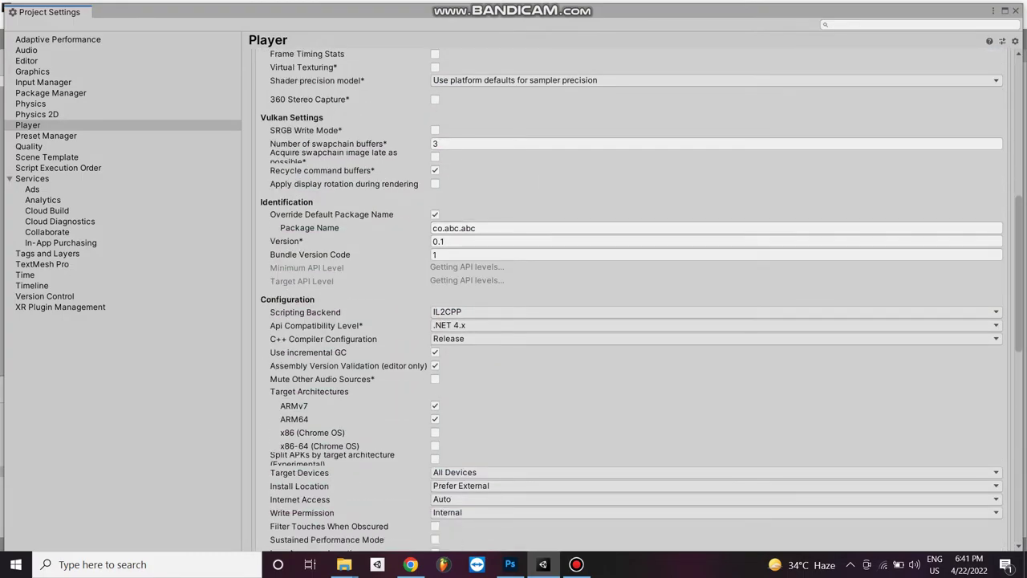
left_click(454, 227)
key("Tab")
key("Tab")
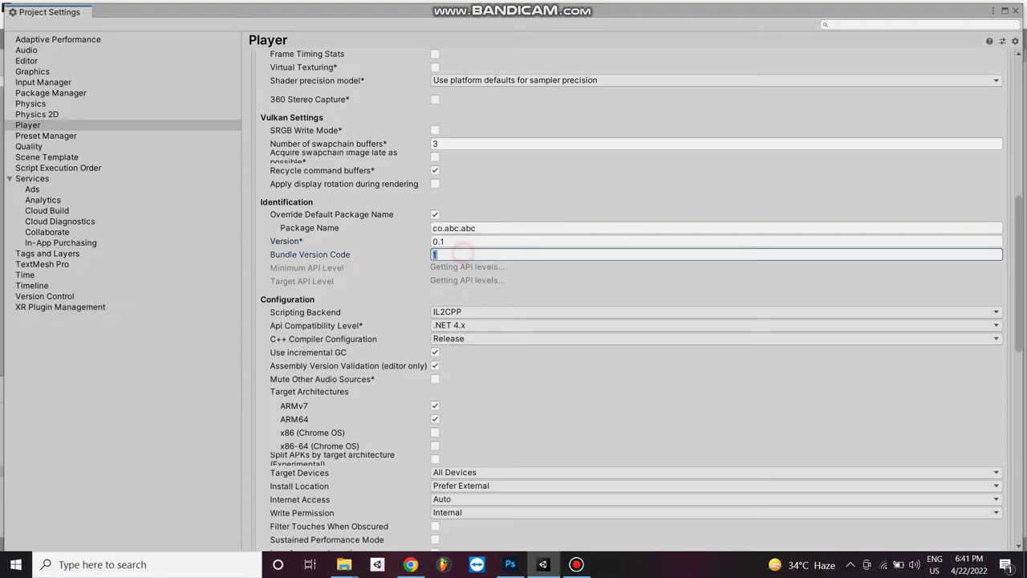
left_click(510, 267)
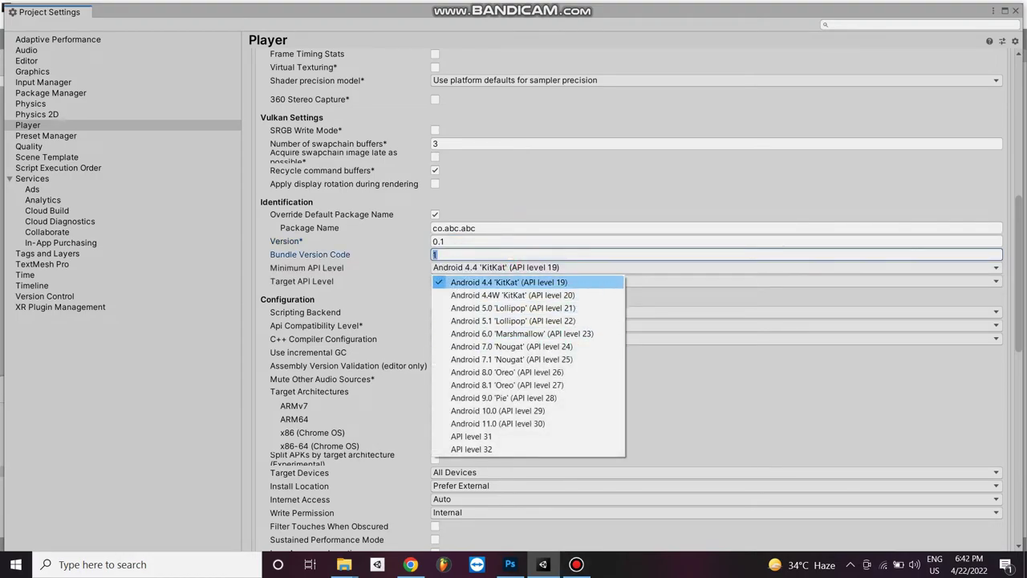
left_click(518, 282)
left_click(526, 280)
left_click(465, 436)
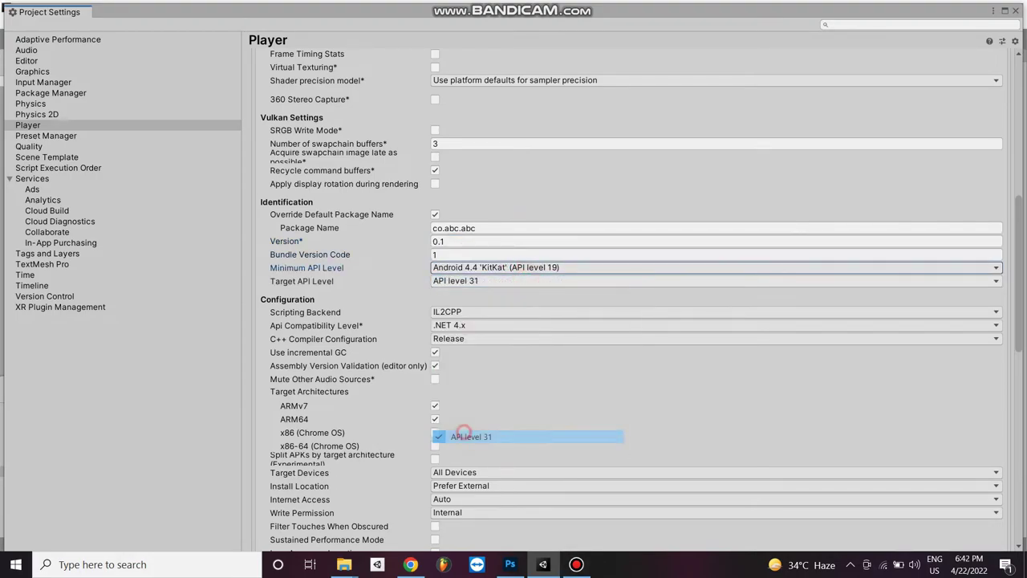
Keep IL2CPP backend and .NET 4.x compatibility, leaving ARMv7 as the only target architecture.
left_click(462, 311)
left_click(462, 339)
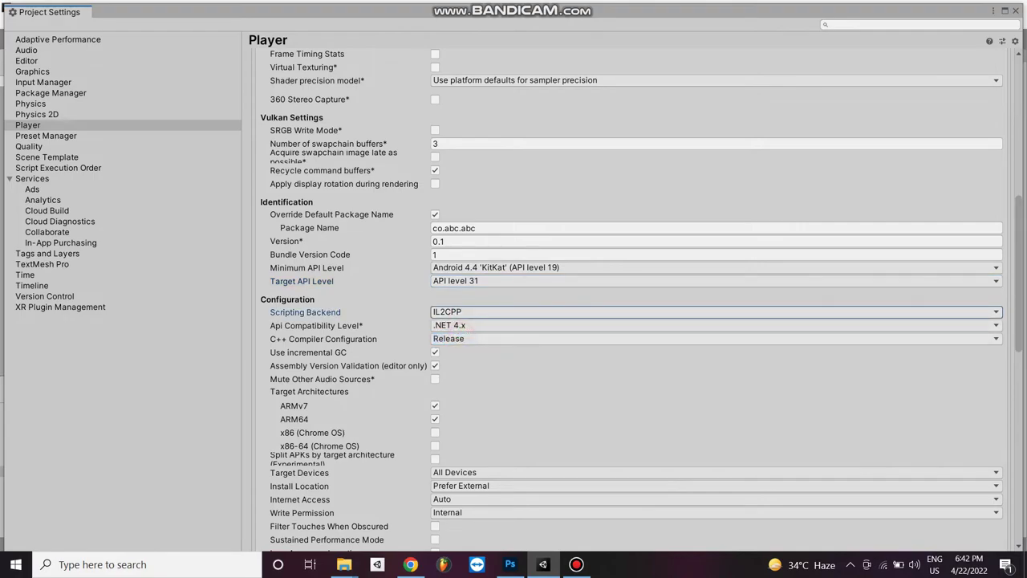
left_click(452, 325)
left_click(464, 340)
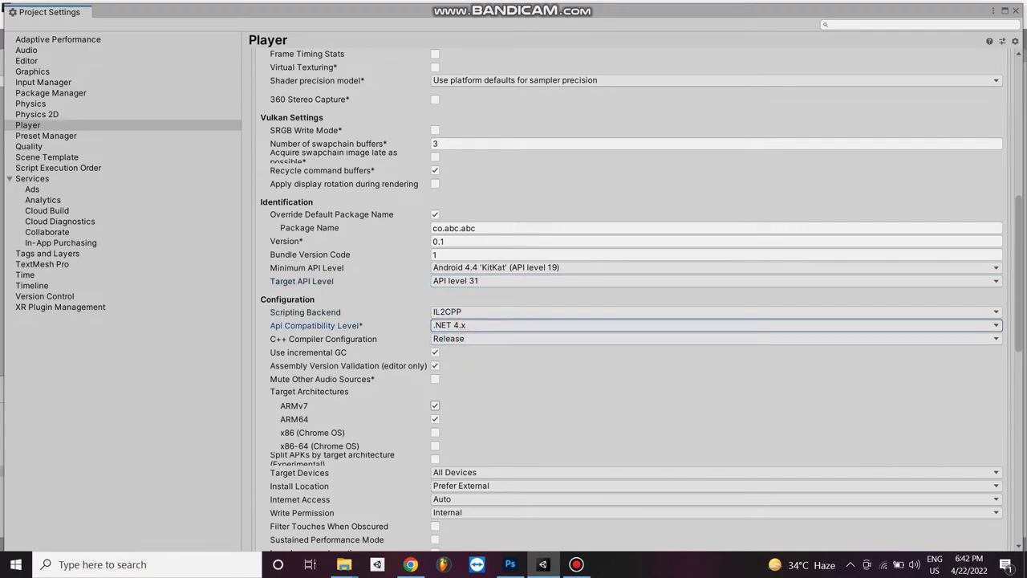
left_click(435, 419)
left_click(436, 405)
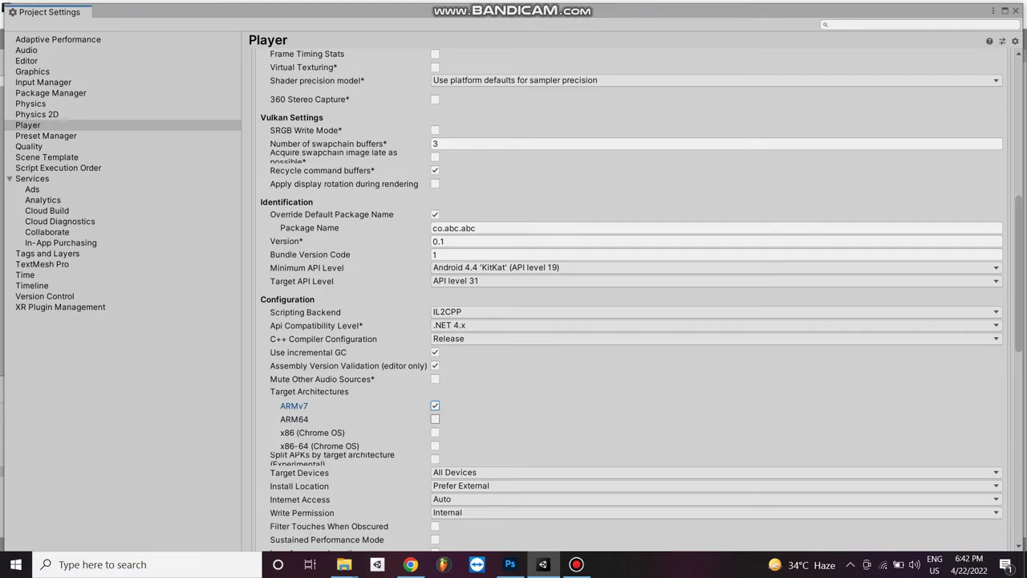
left_click(435, 419)
scroll(435, 418, "down", 3)
scroll(435, 419, "down", 5)
Review the keystore password and Release minify options in Publishing Settings, then close the settings windows.
scroll(435, 418, "down", 6)
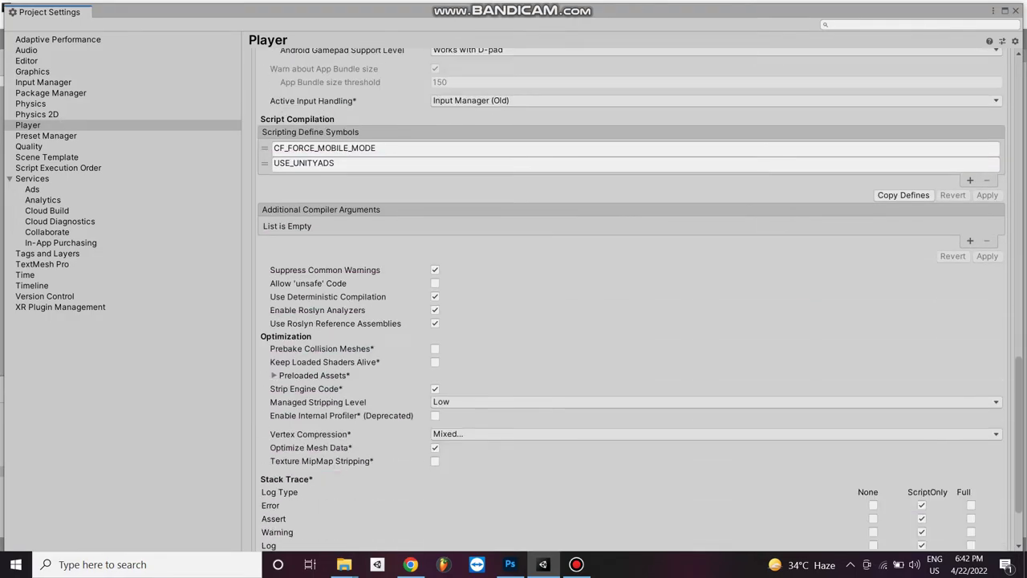
scroll(631, 297, "down", 3)
left_click(459, 523)
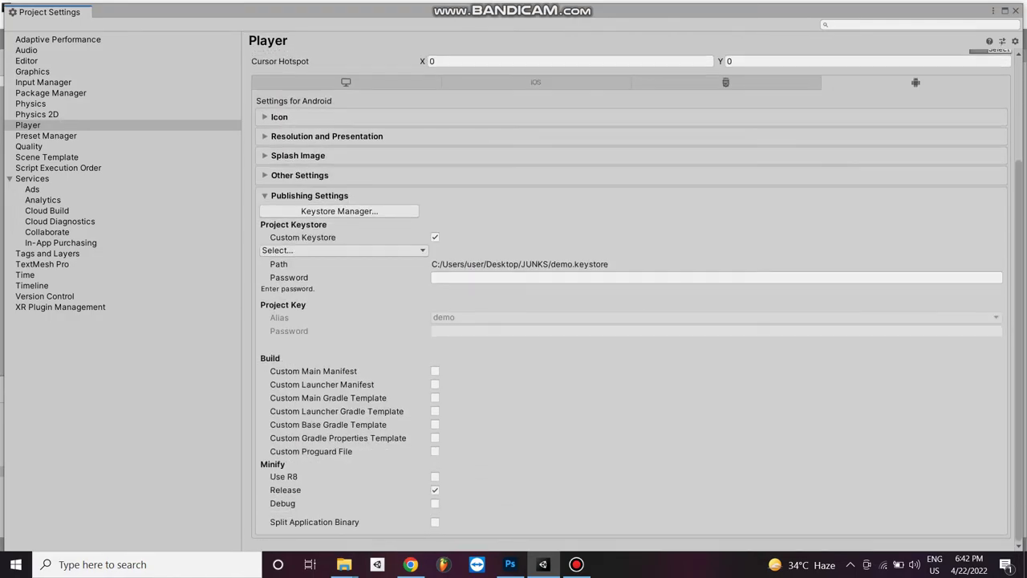
left_click(476, 276)
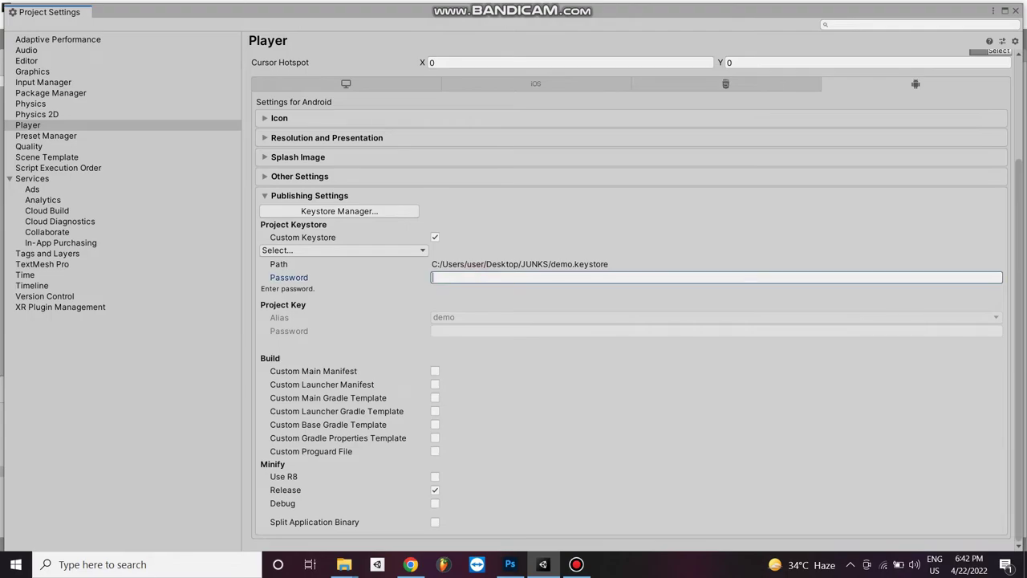
left_click(435, 489)
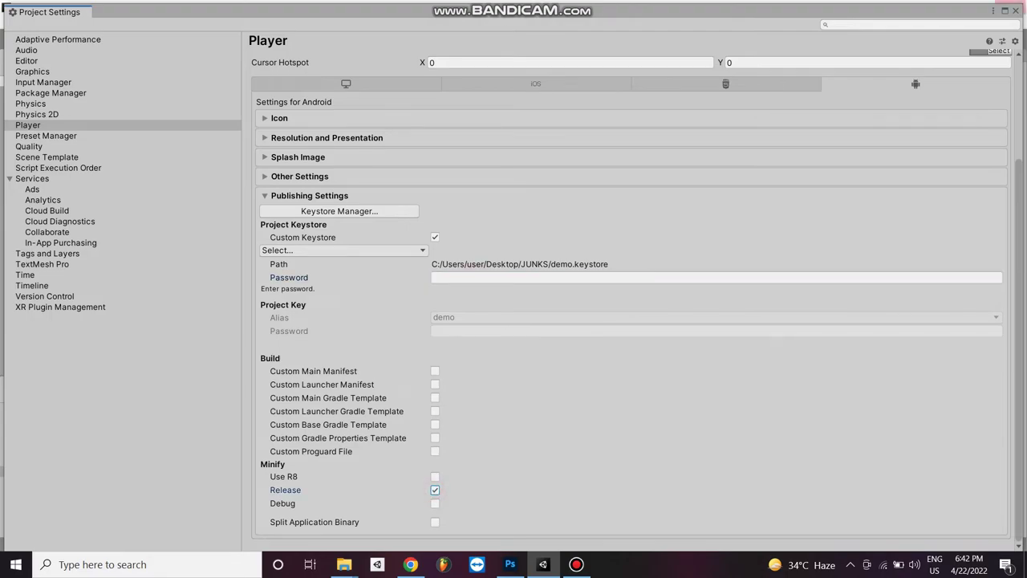
left_click(1015, 10)
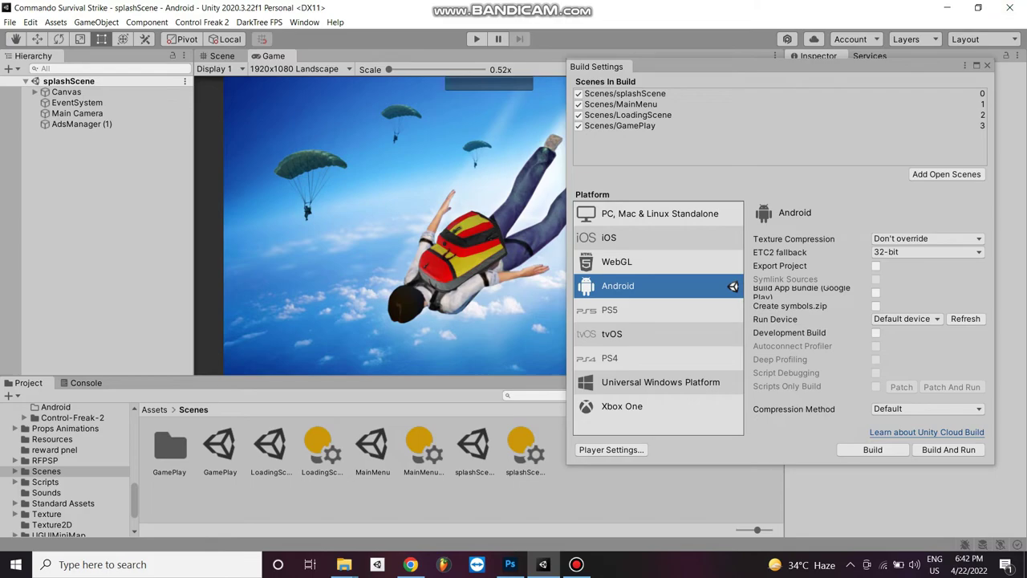
left_click(986, 65)
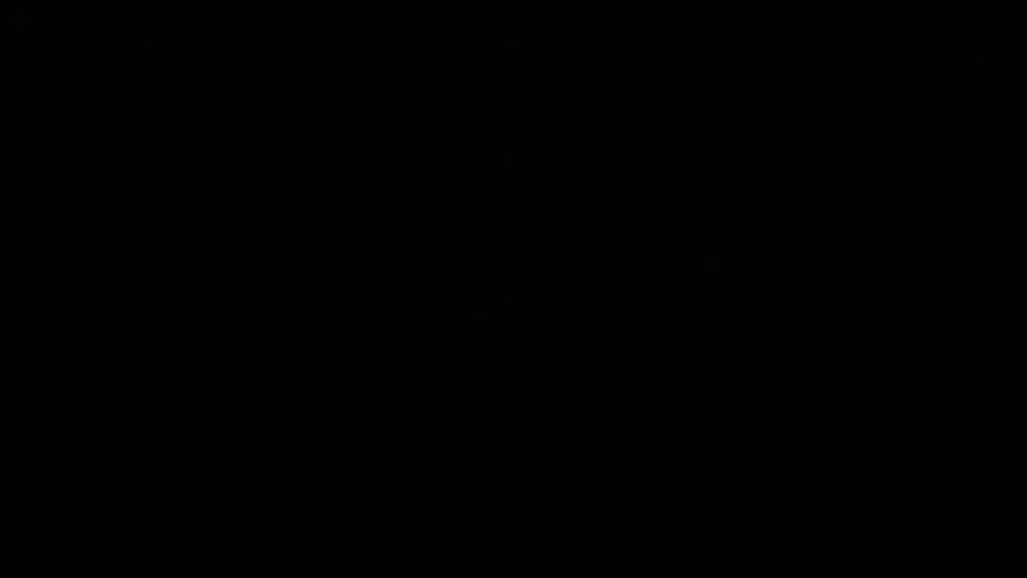